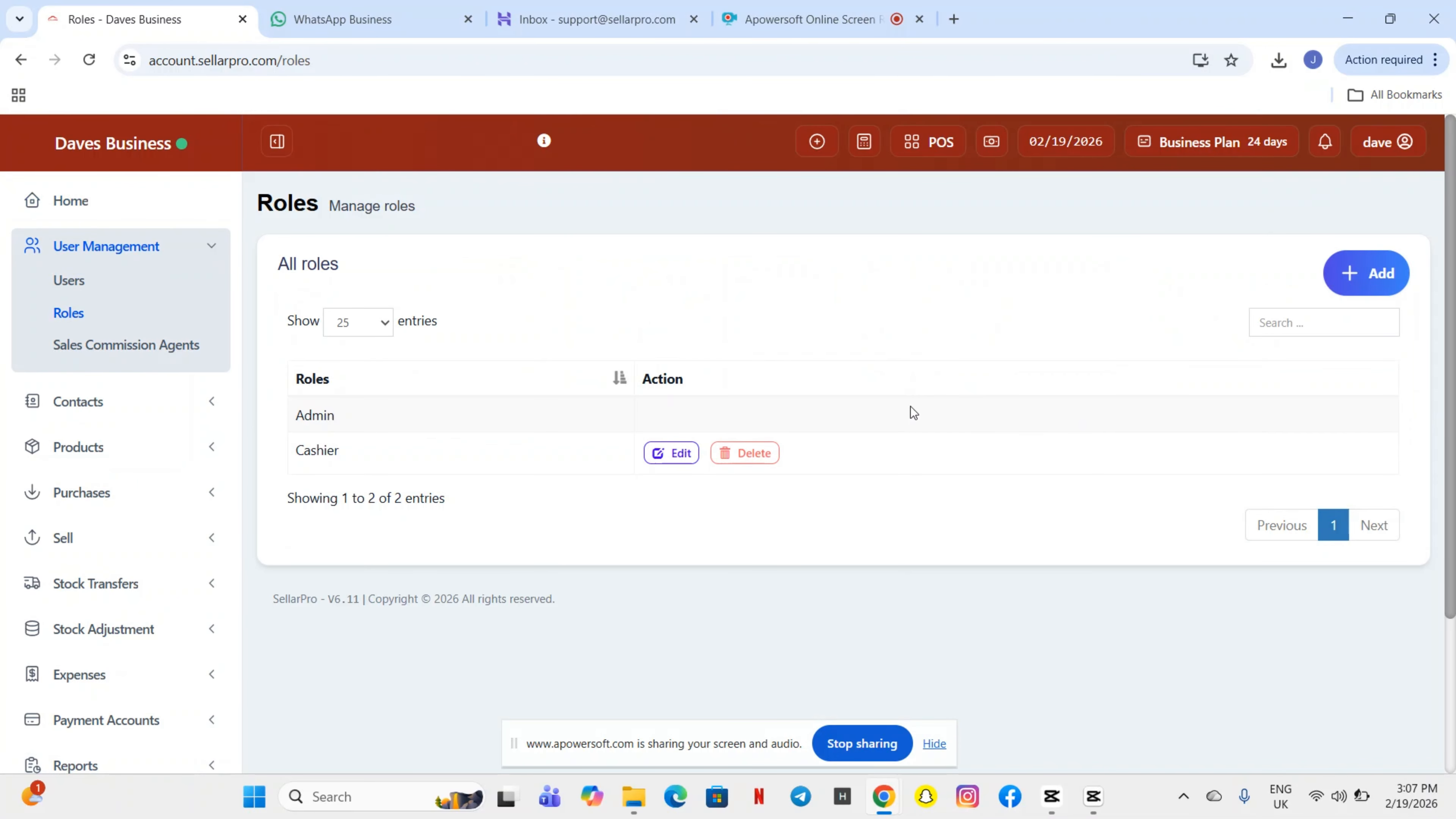
# - Open the Add Role form from the Roles page
pyautogui.click(1363, 276)
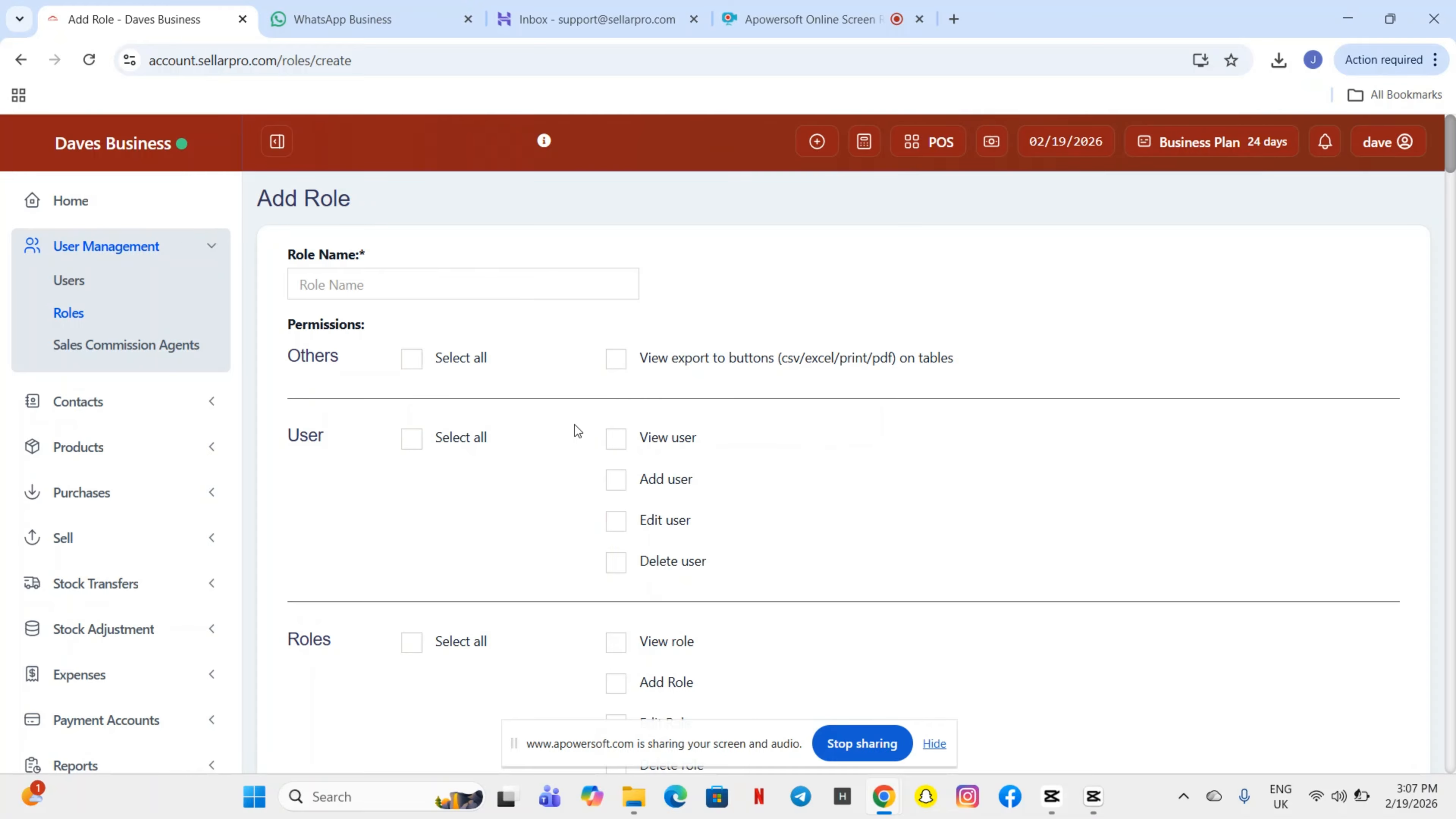
# - Name the new role 'Supervisor' using the suggested autofill entry
pyautogui.click(354, 283)
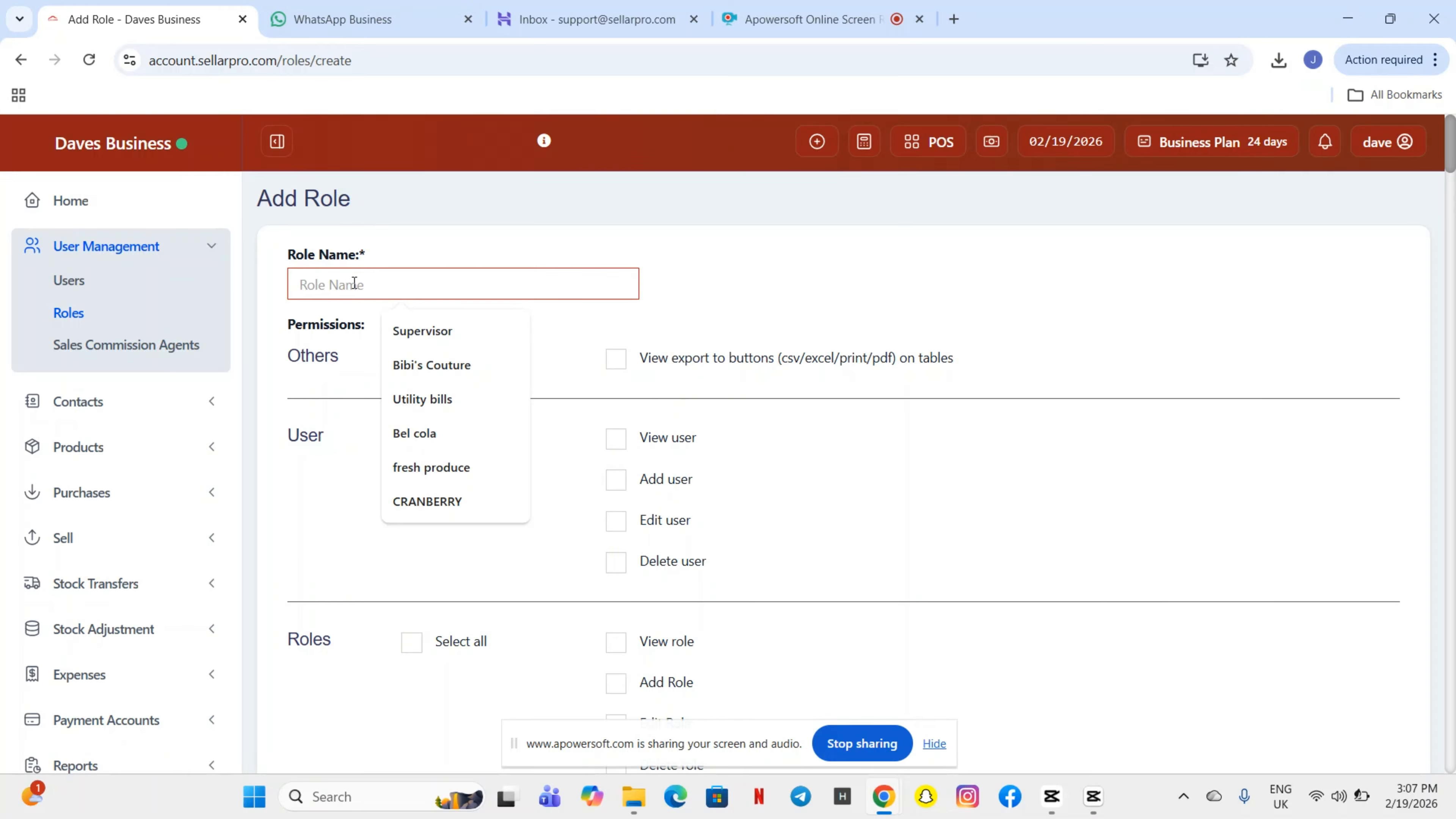
pyautogui.click(421, 338)
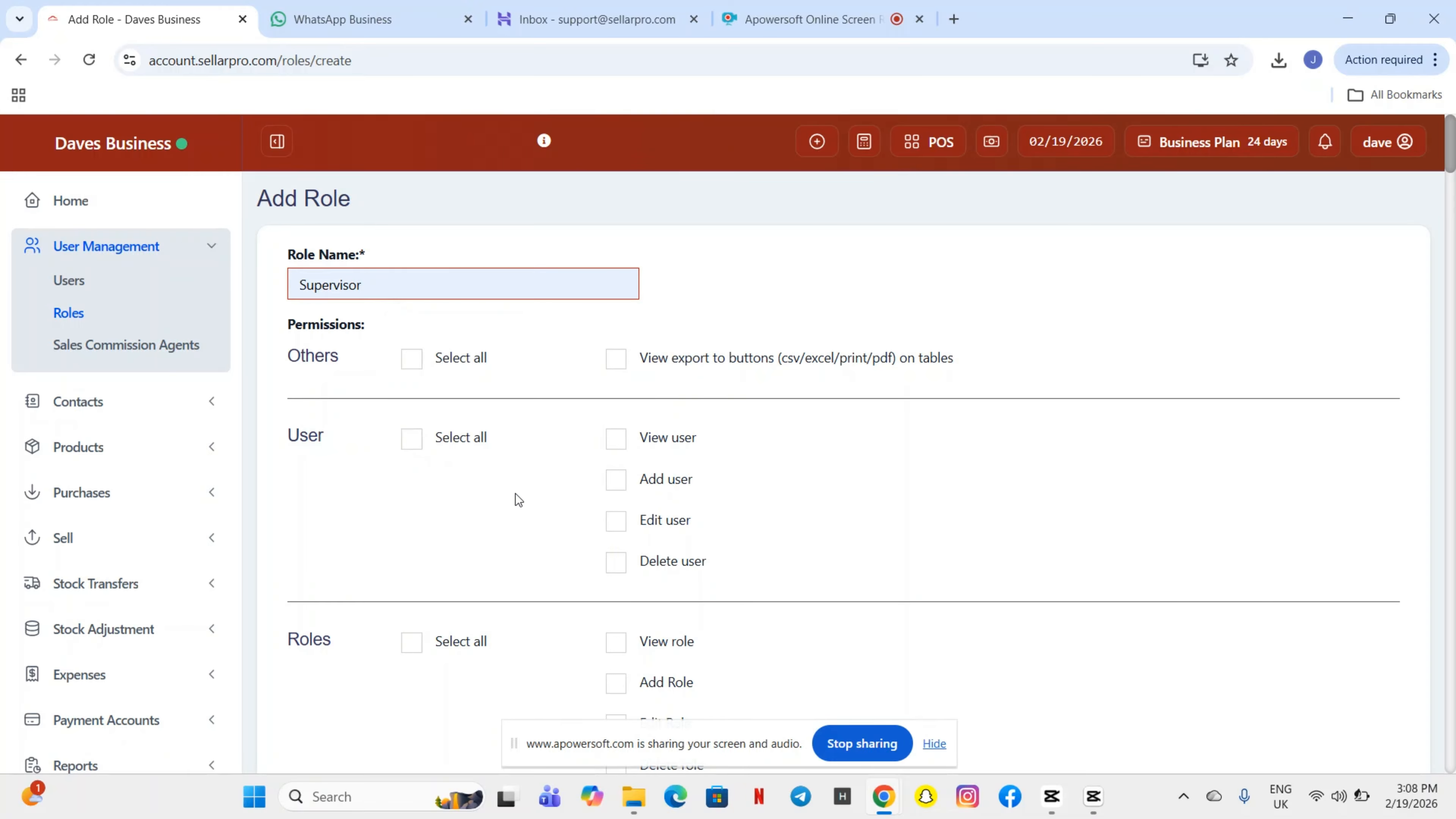
pyautogui.scroll(-1, 516, 494)
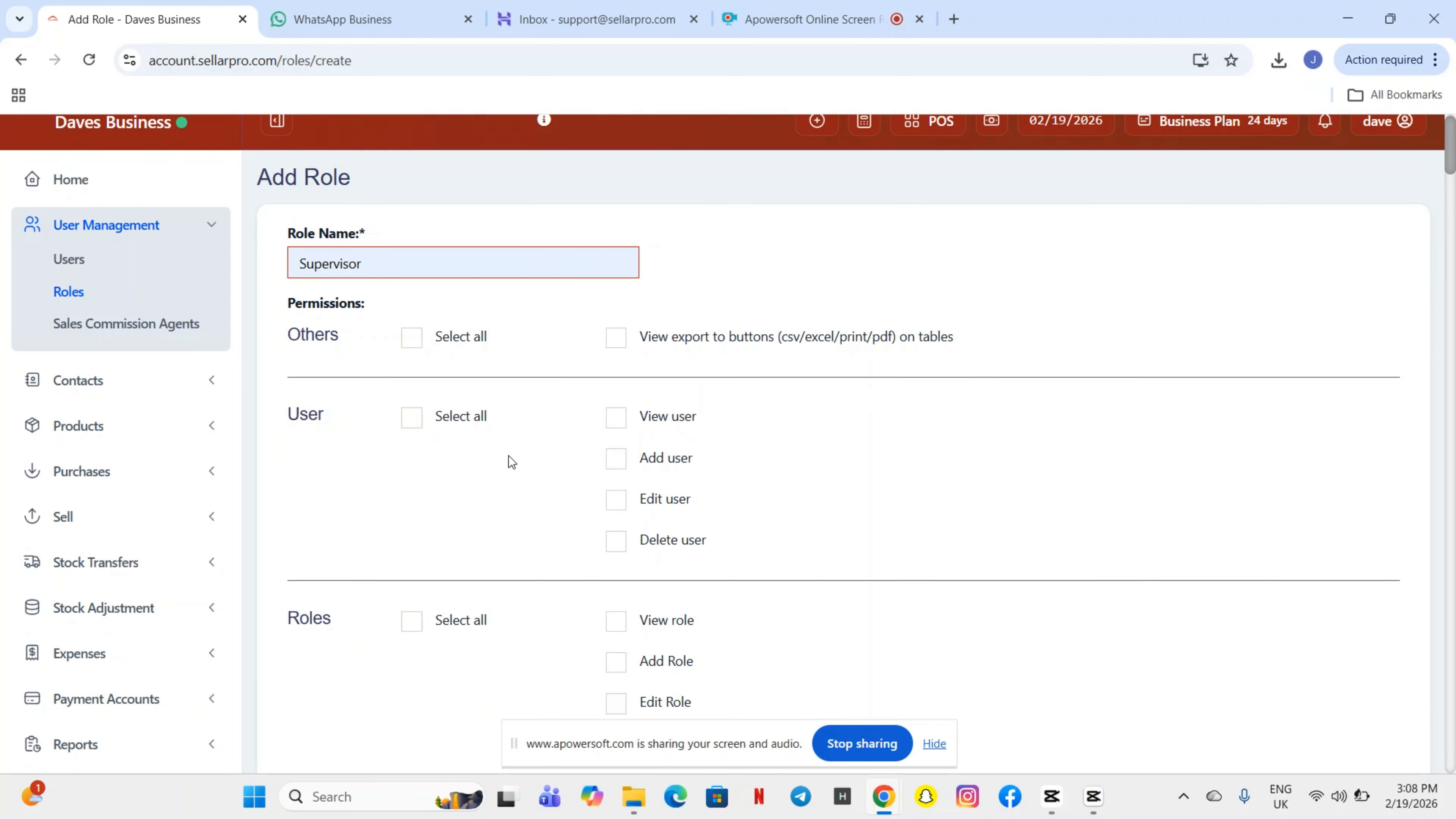
# - Grant the role all user management permissions except deleting users
pyautogui.click(412, 422)
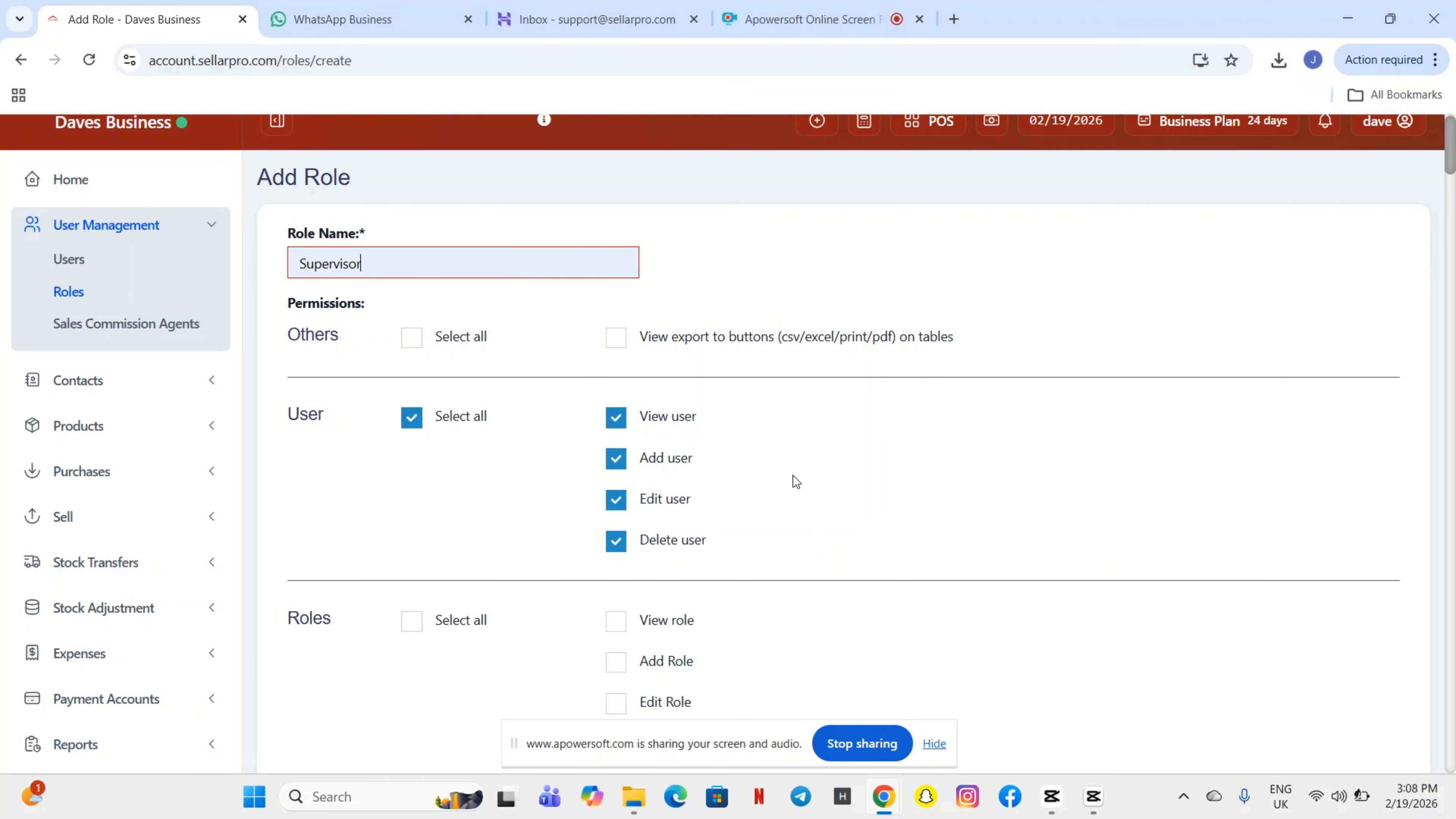
pyautogui.click(615, 541)
pyautogui.scroll(-4, 717, 597)
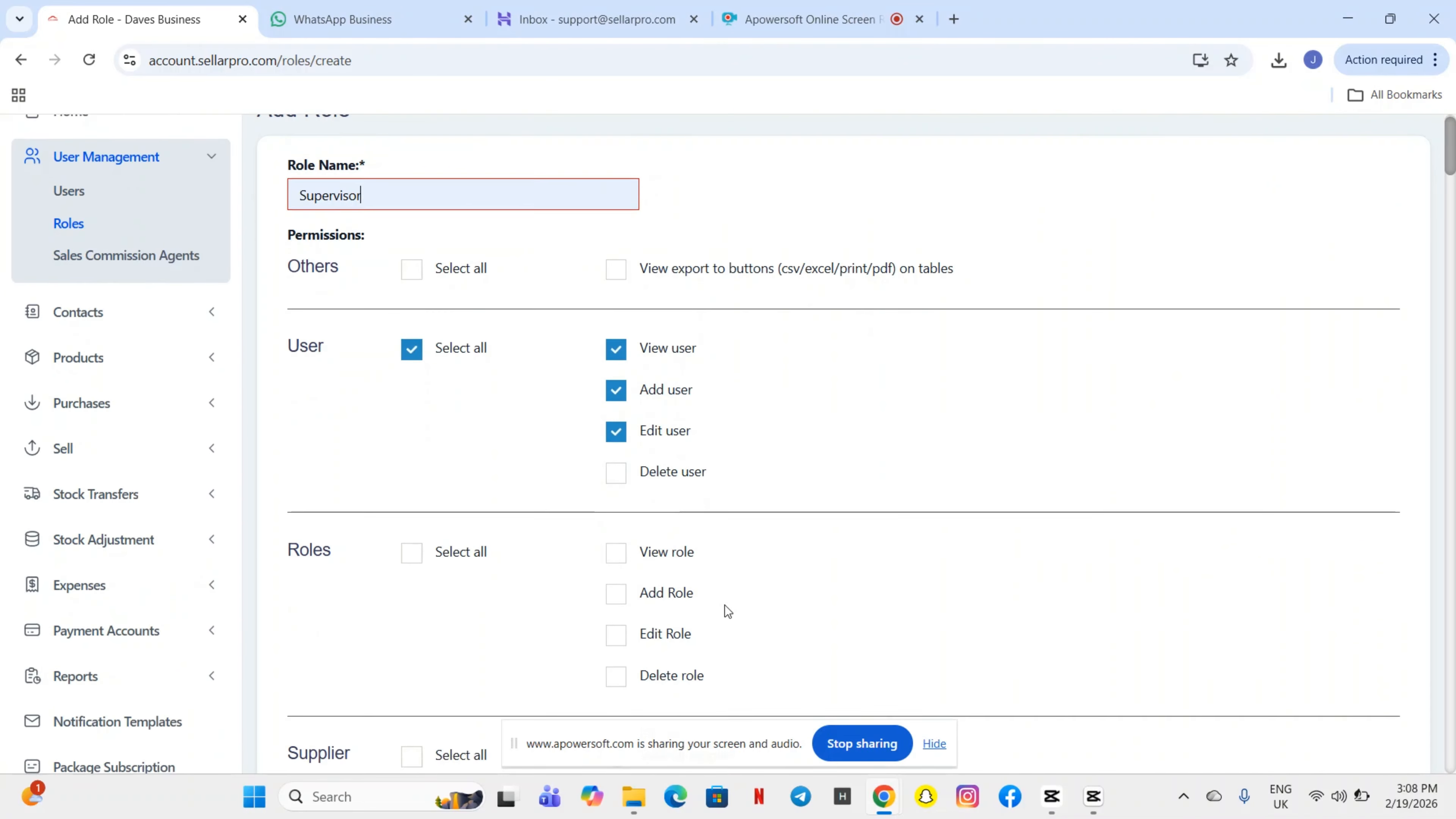
pyautogui.scroll(-20, 726, 608)
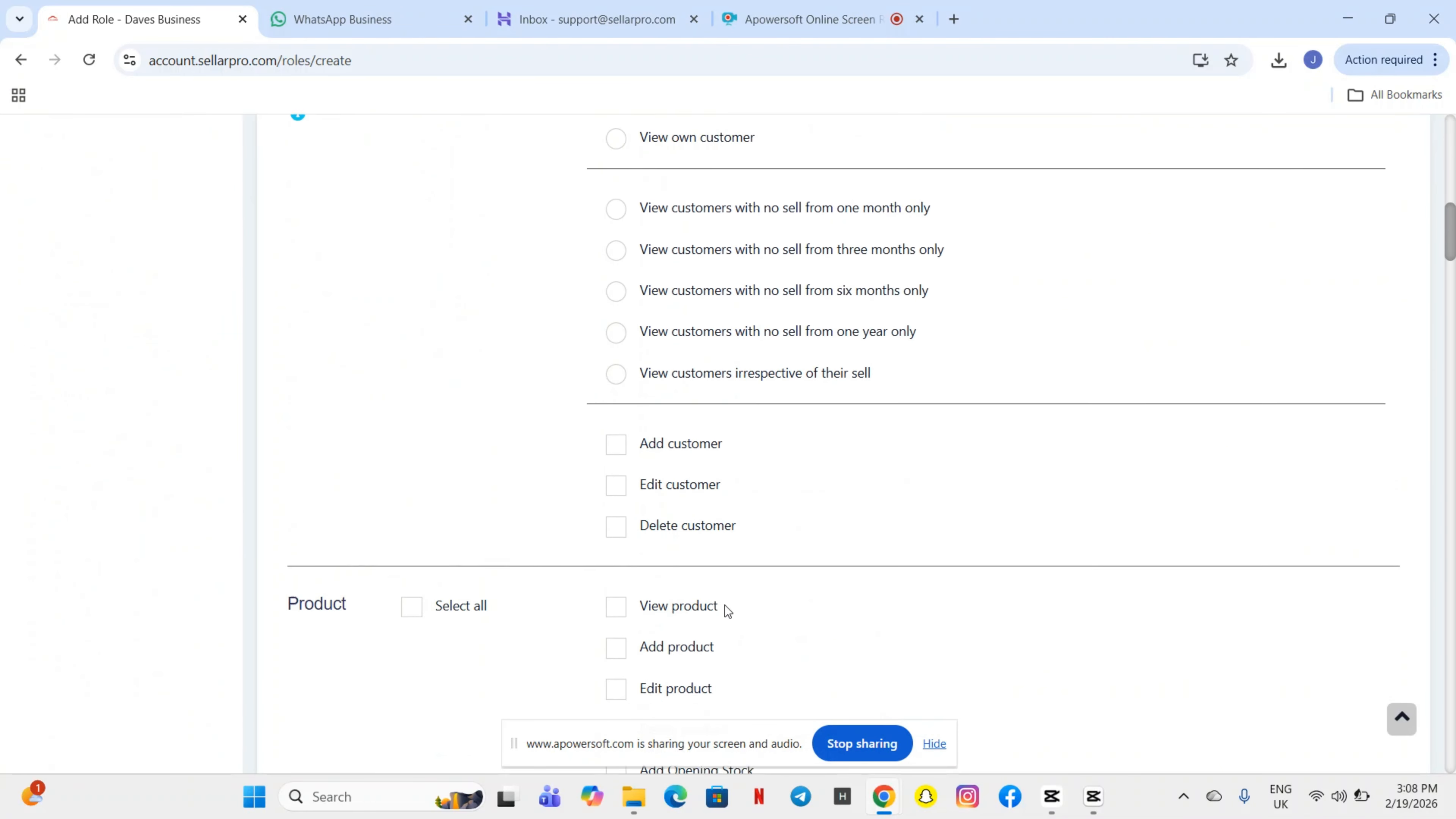
pyautogui.scroll(-3, 725, 605)
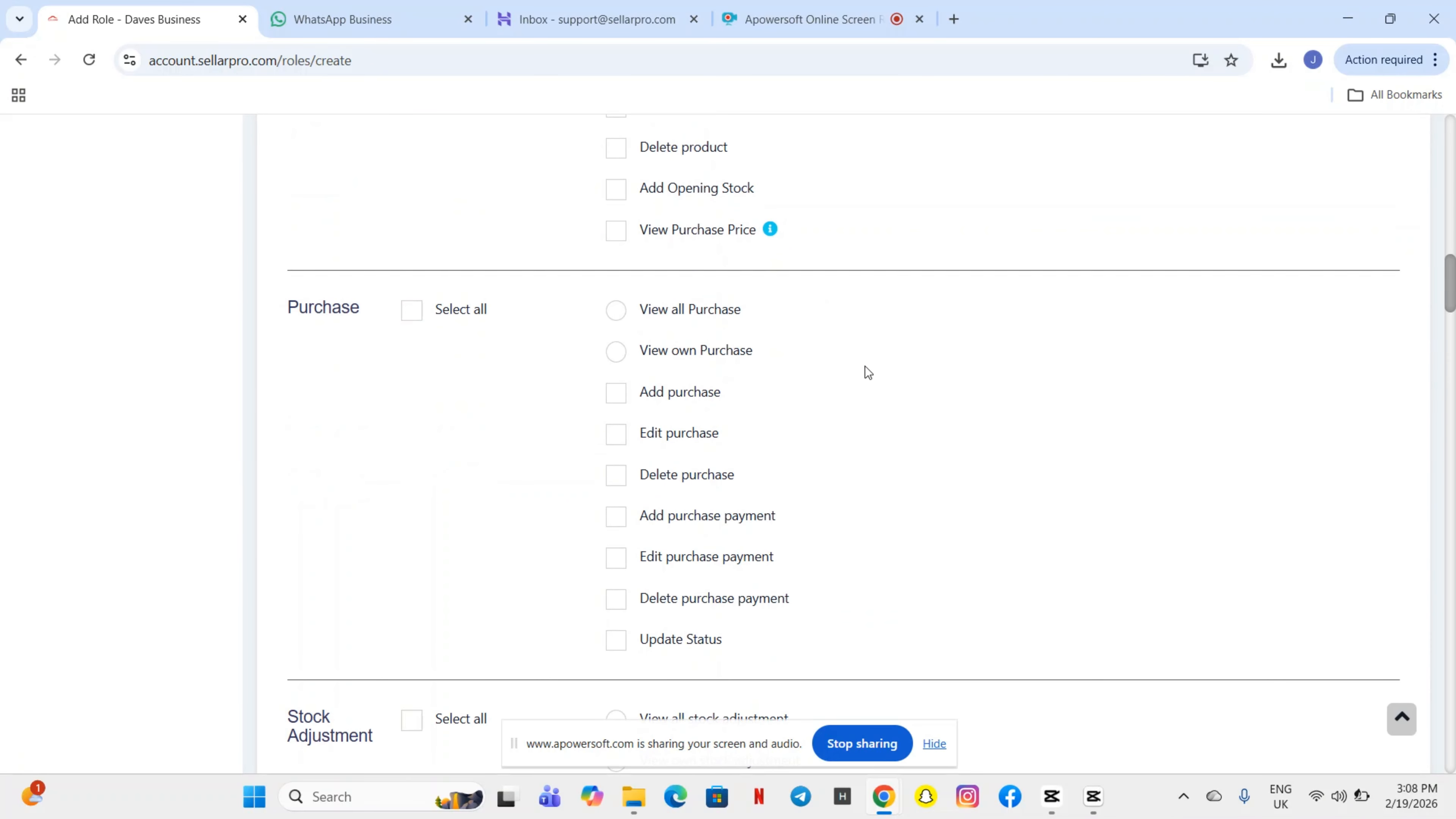
pyautogui.scroll(-17, 866, 368)
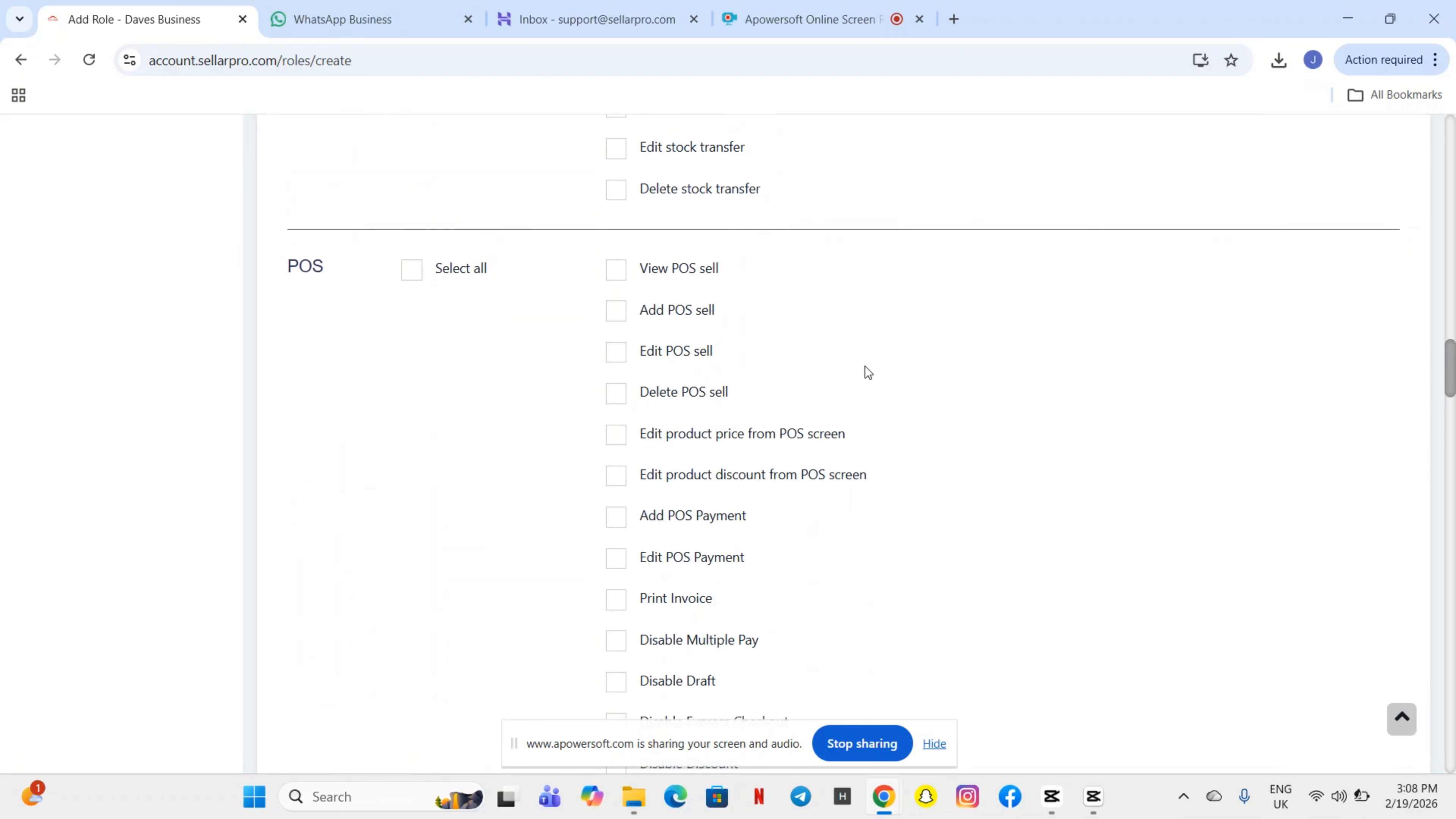
pyautogui.scroll(-14, 866, 370)
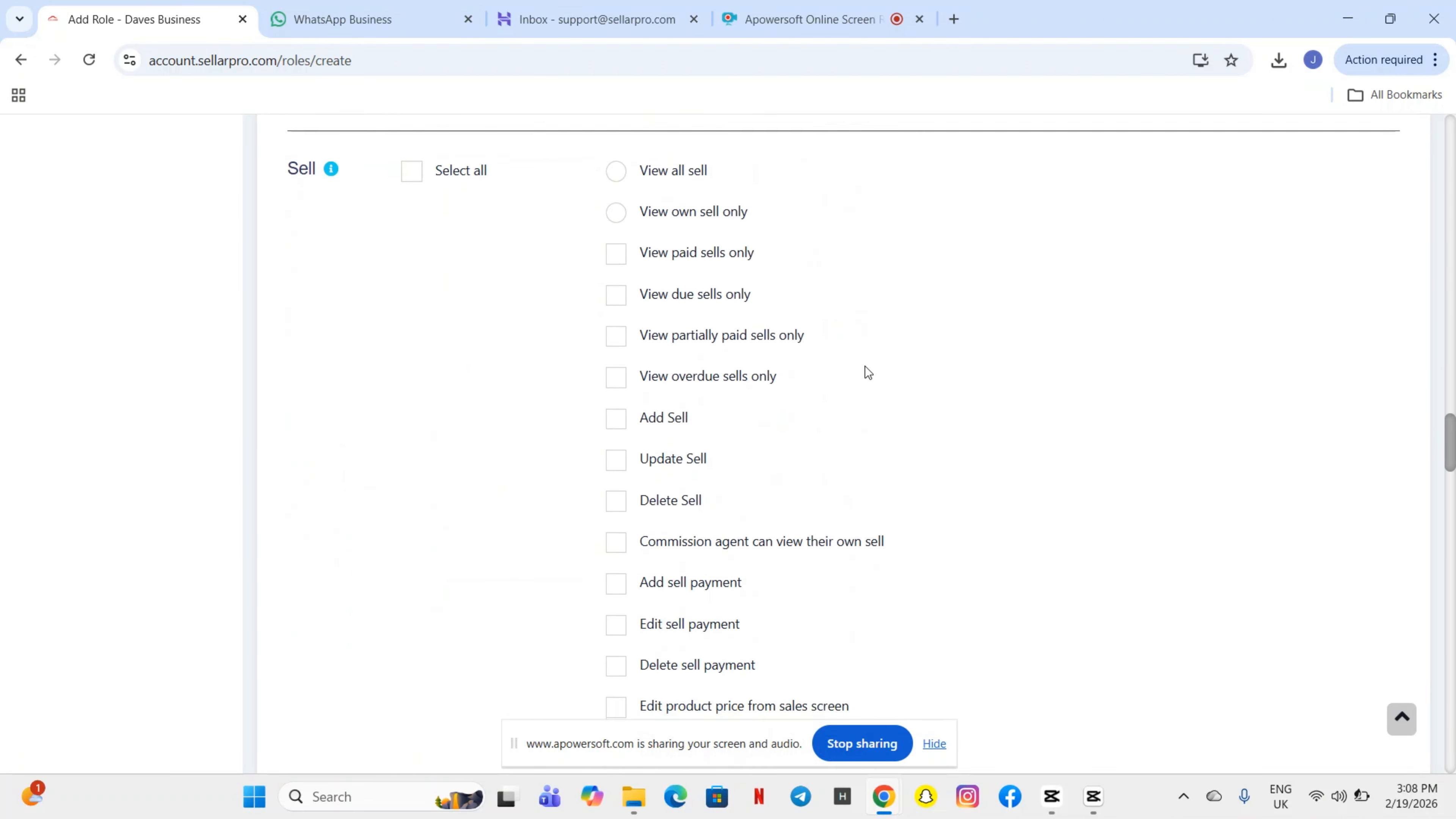
pyautogui.scroll(-15, 865, 367)
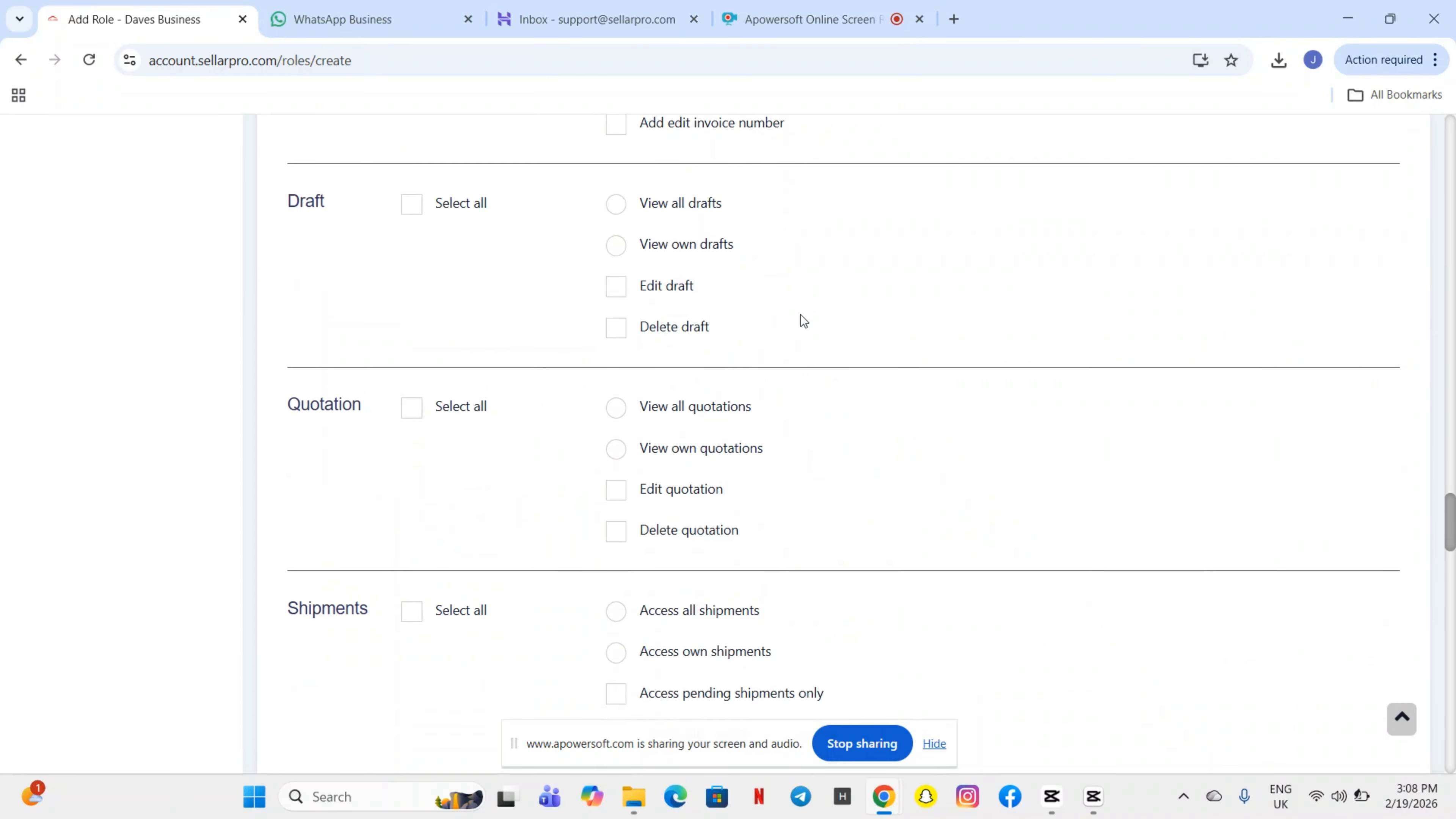
pyautogui.scroll(-3, 803, 321)
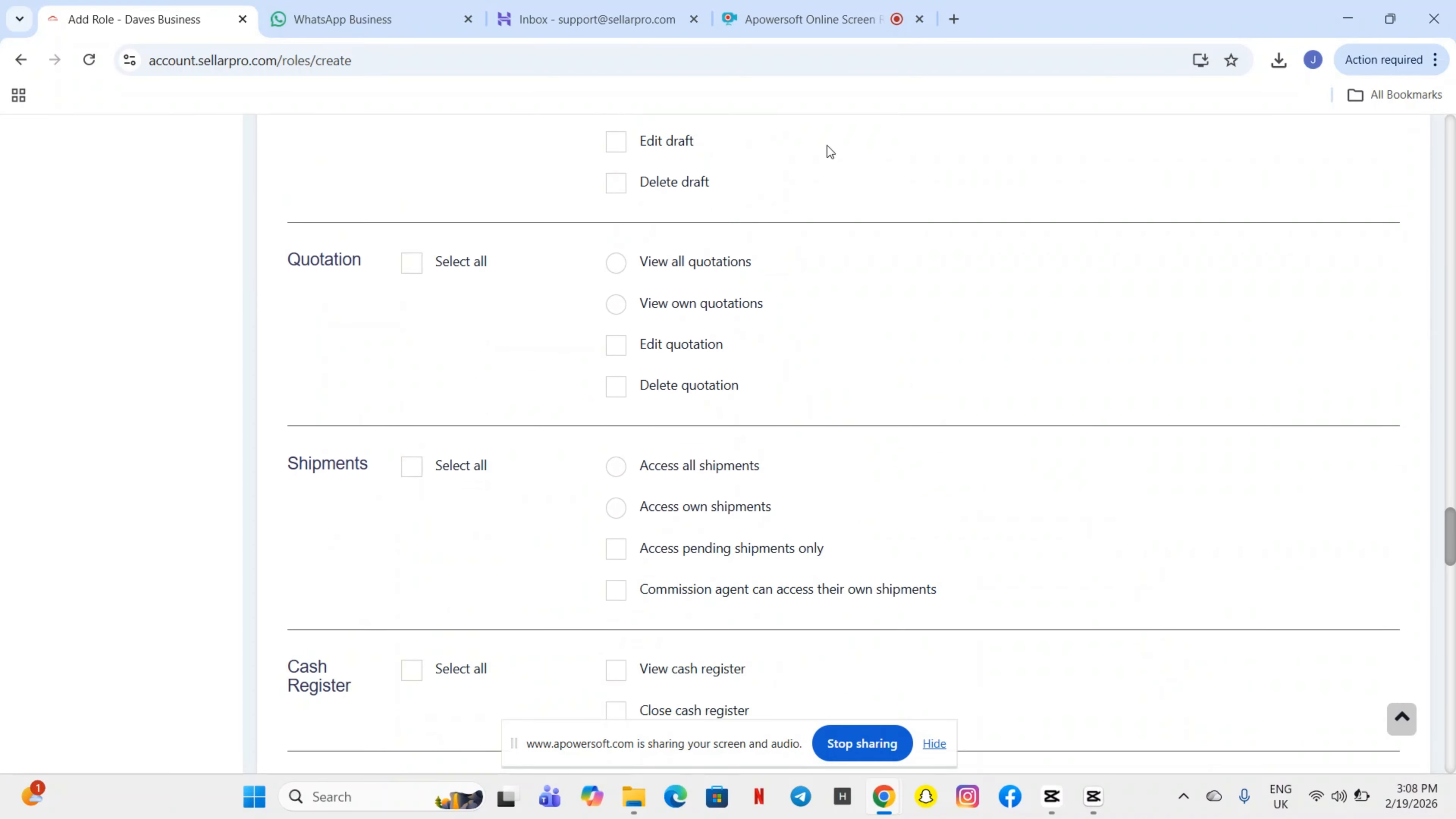
# - Grant all quotation permissions except deleting quotations and save the Supervisor role
pyautogui.click(415, 272)
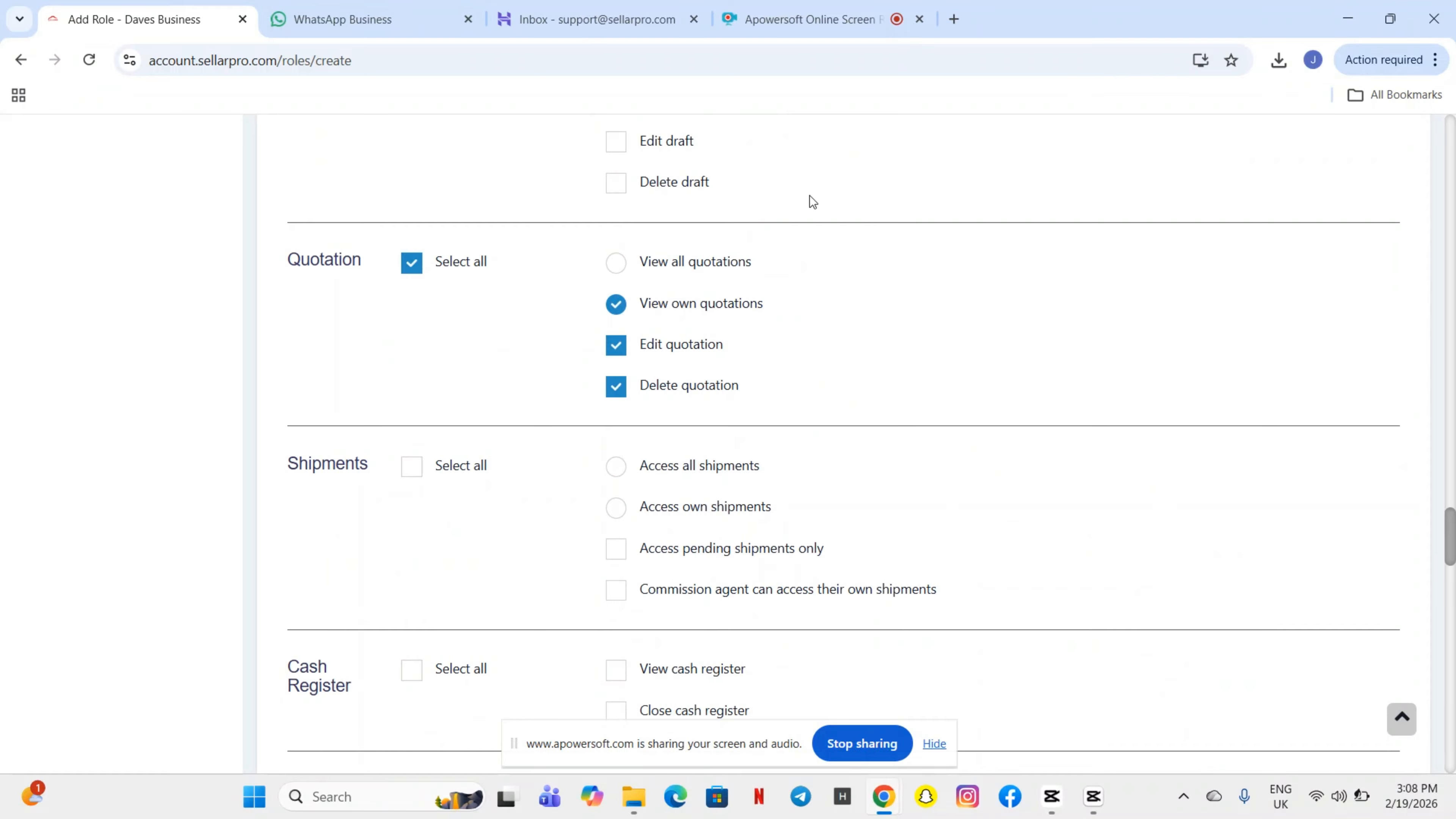
pyautogui.click(616, 387)
pyautogui.scroll(-15, 746, 485)
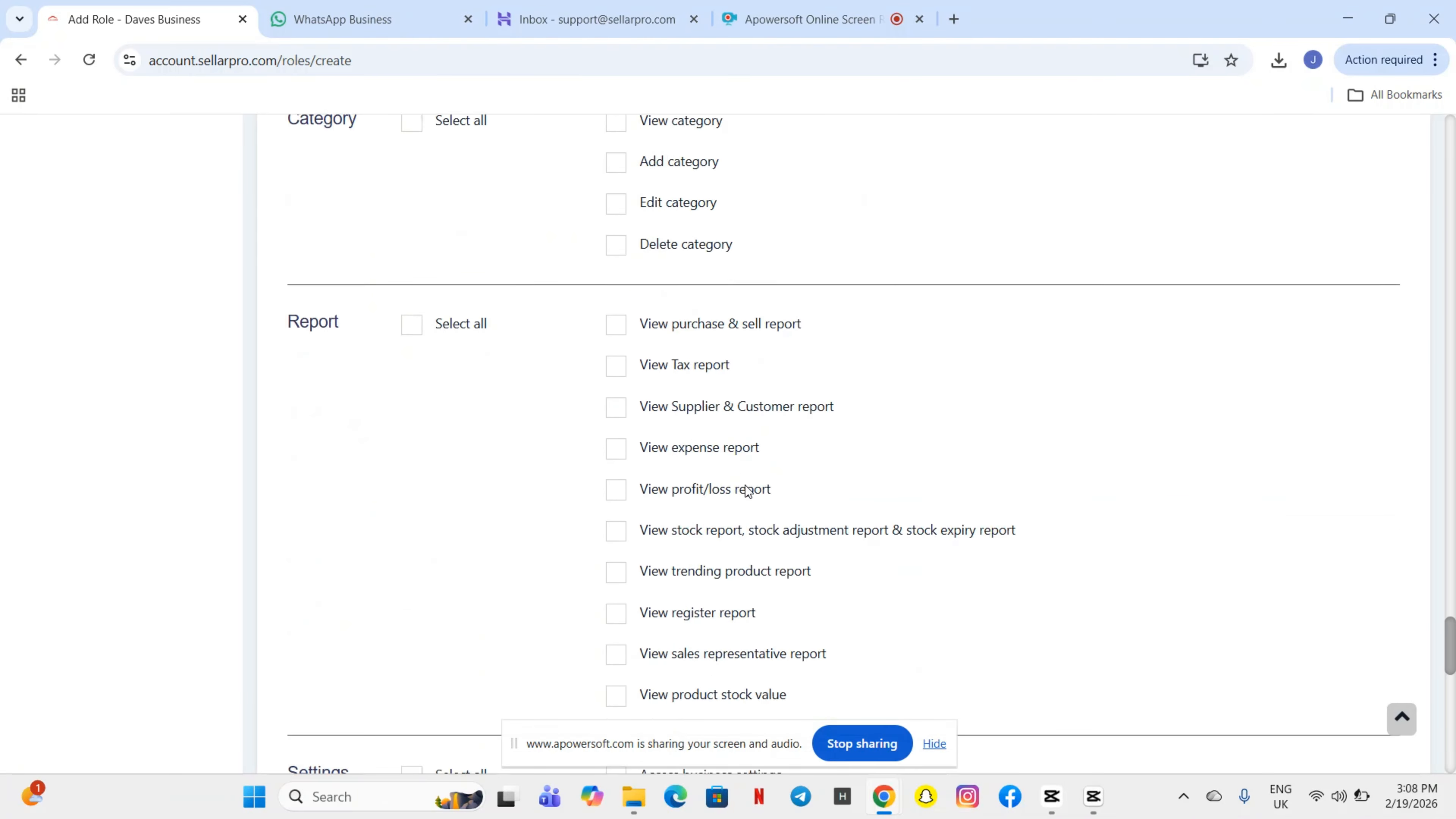
pyautogui.scroll(-15, 975, 290)
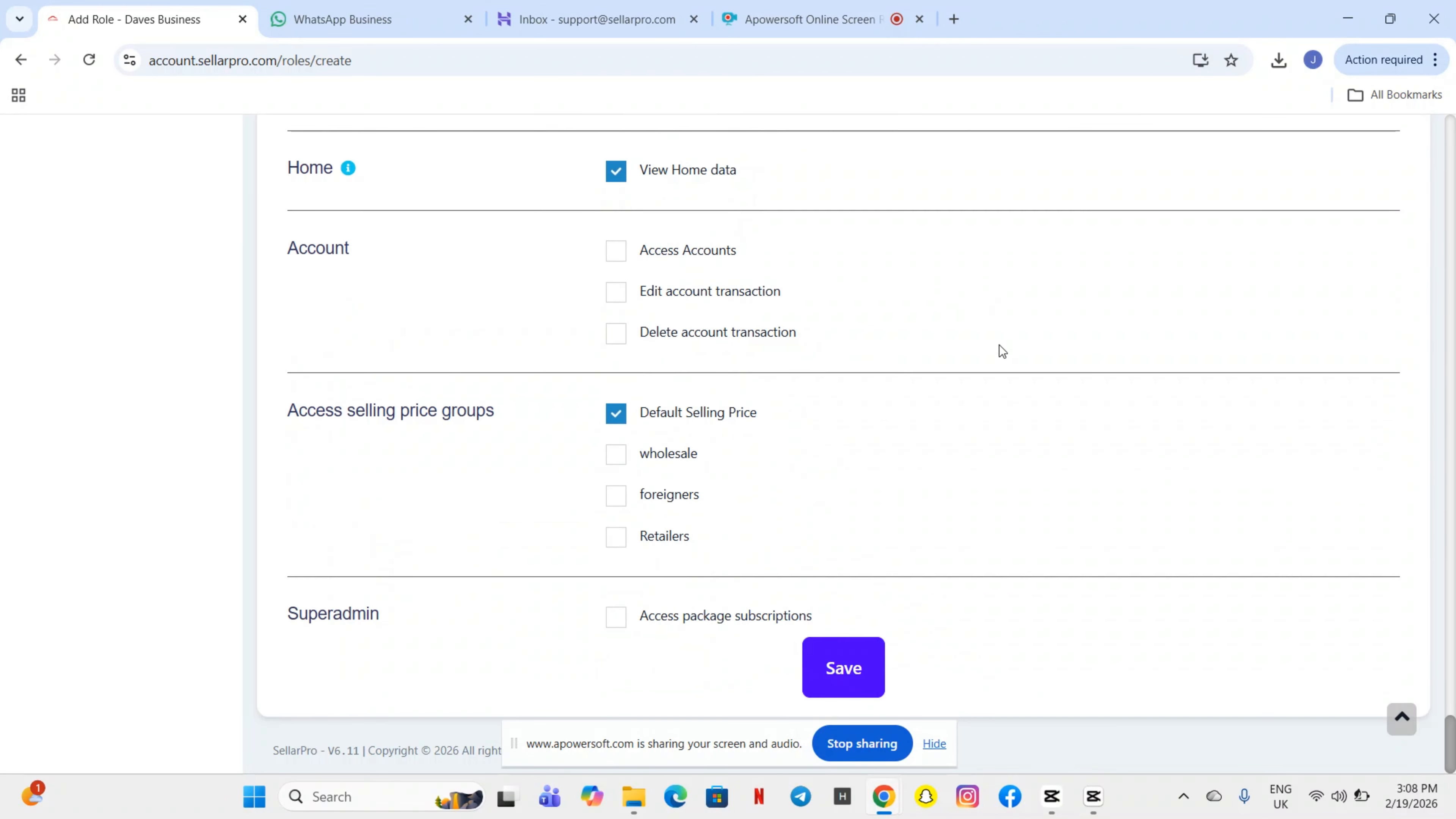
pyautogui.click(841, 659)
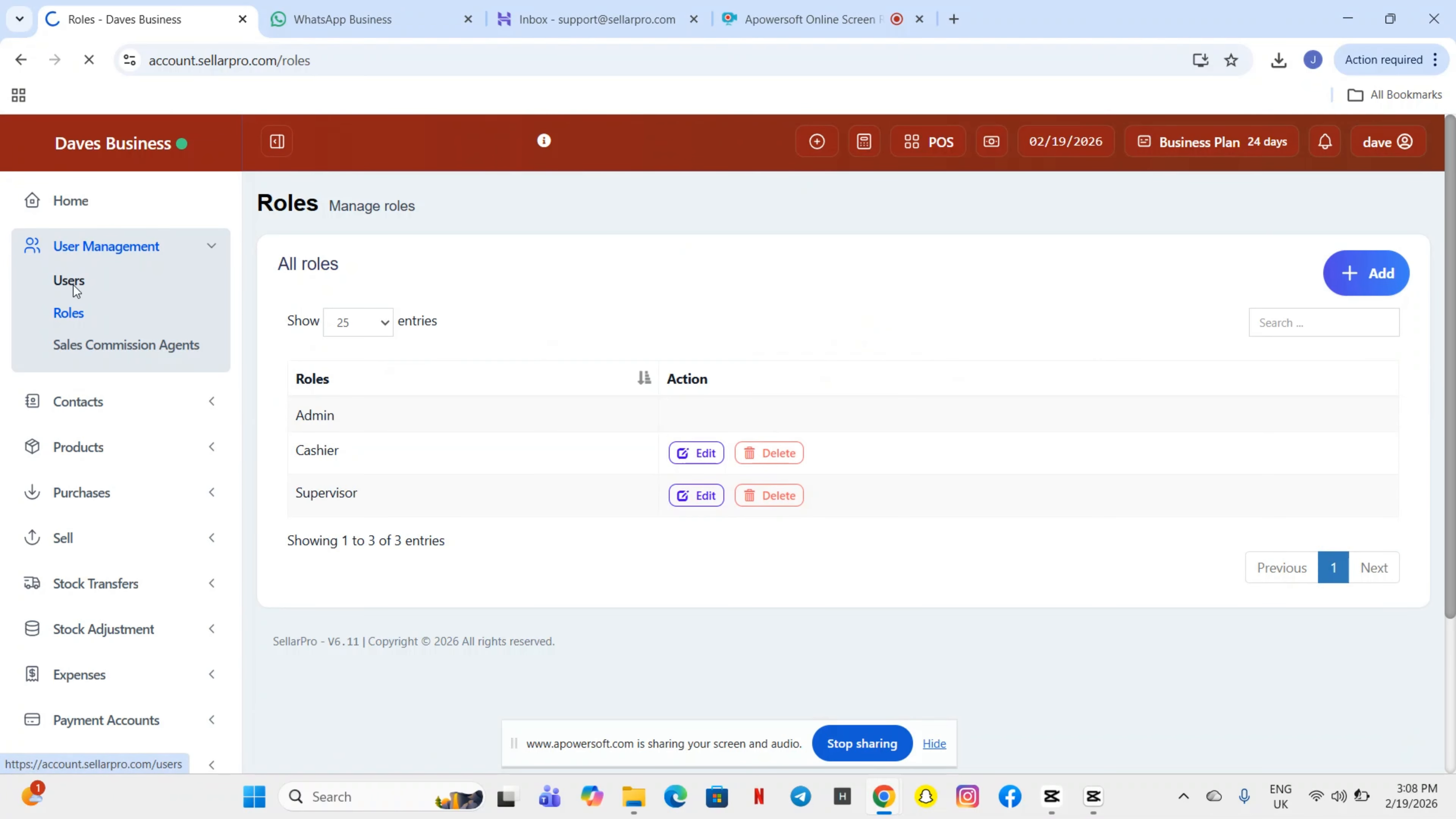
# - Go to the Users list under User Management and open the Add user form
pyautogui.click(73, 285)
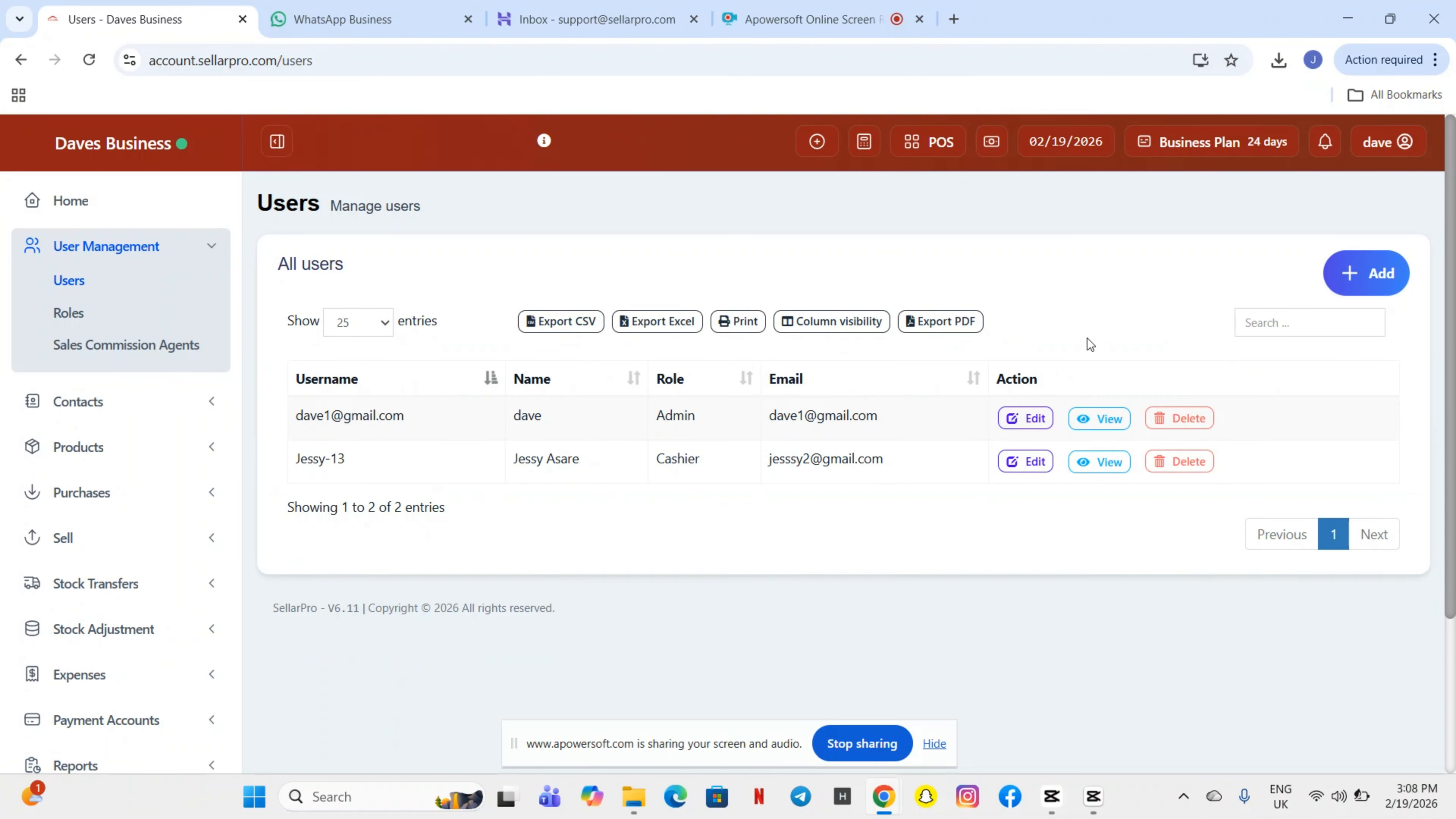
pyautogui.click(1374, 280)
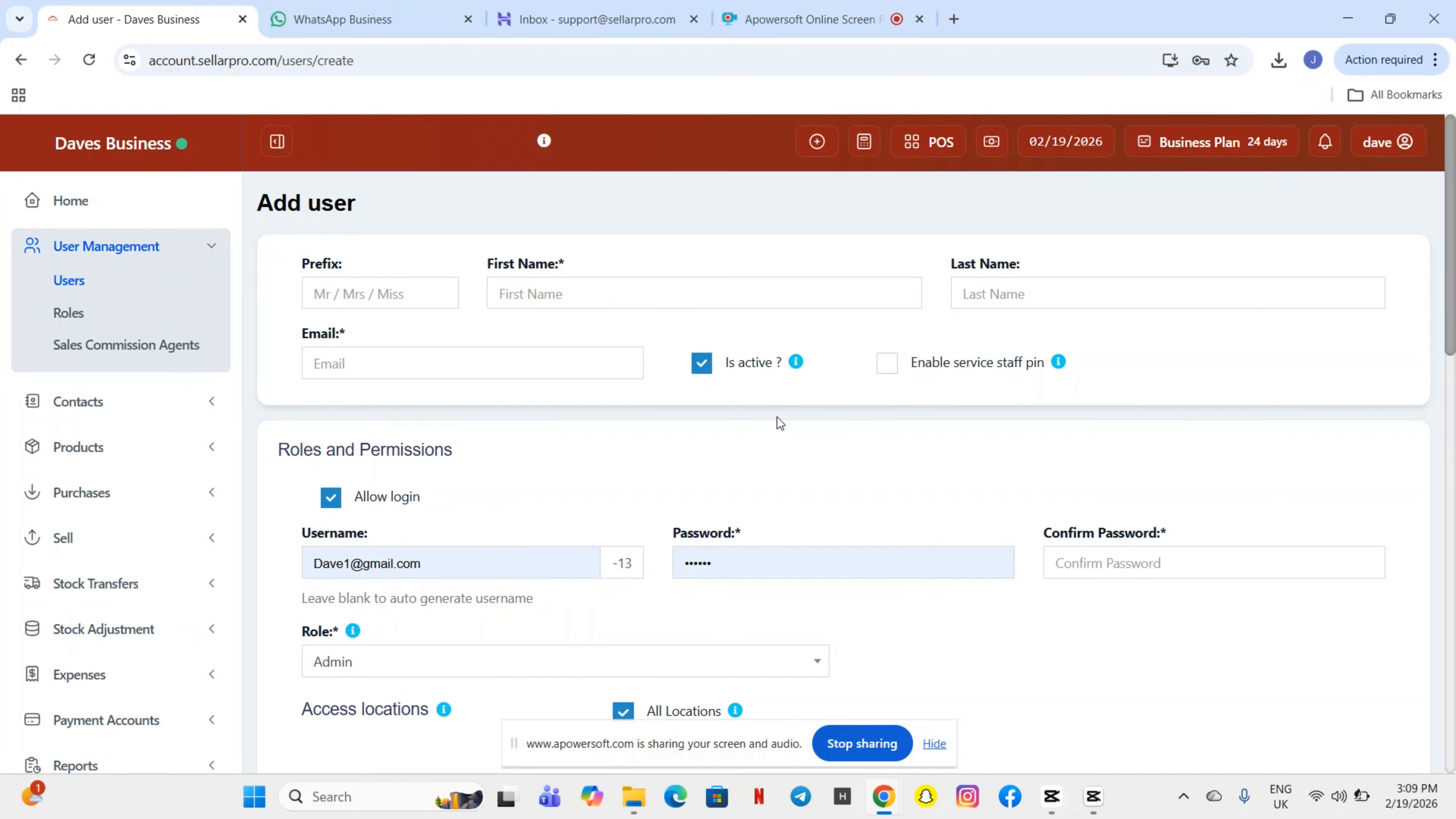
# - Enter the new user's first name with a capital initial
pyautogui.scroll(-5, 690, 492)
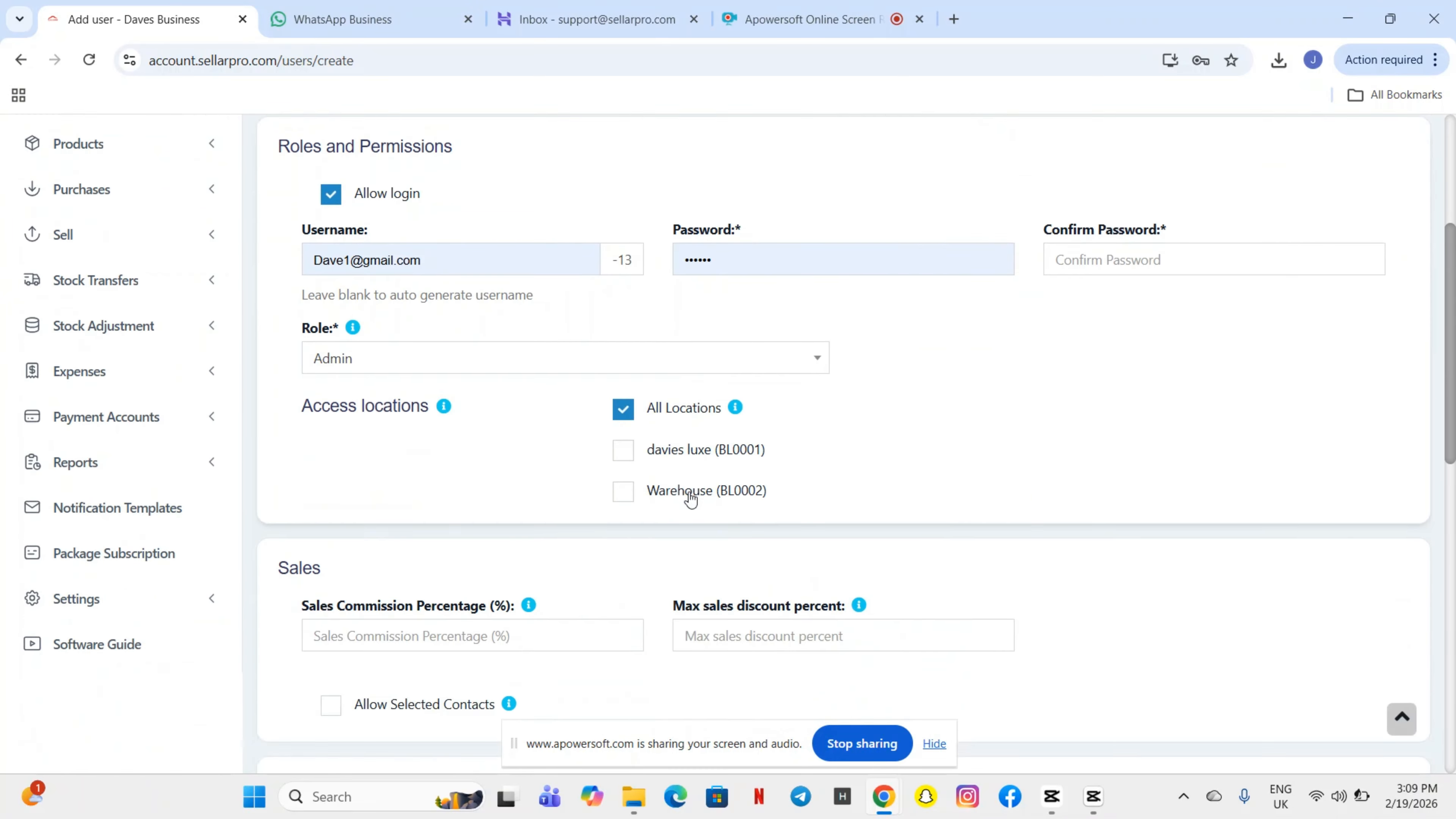
pyautogui.scroll(5, 690, 495)
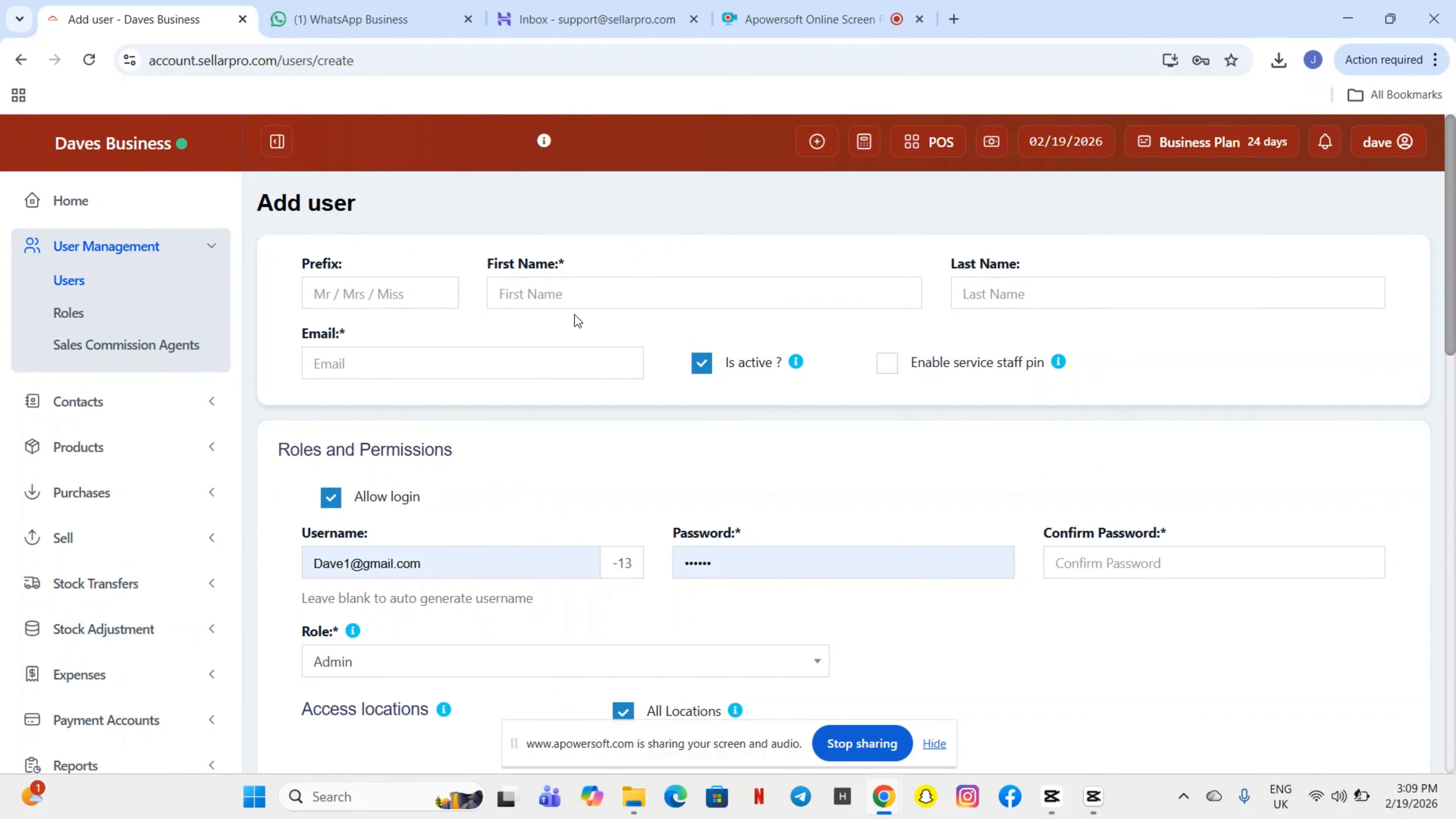
pyautogui.click(547, 295)
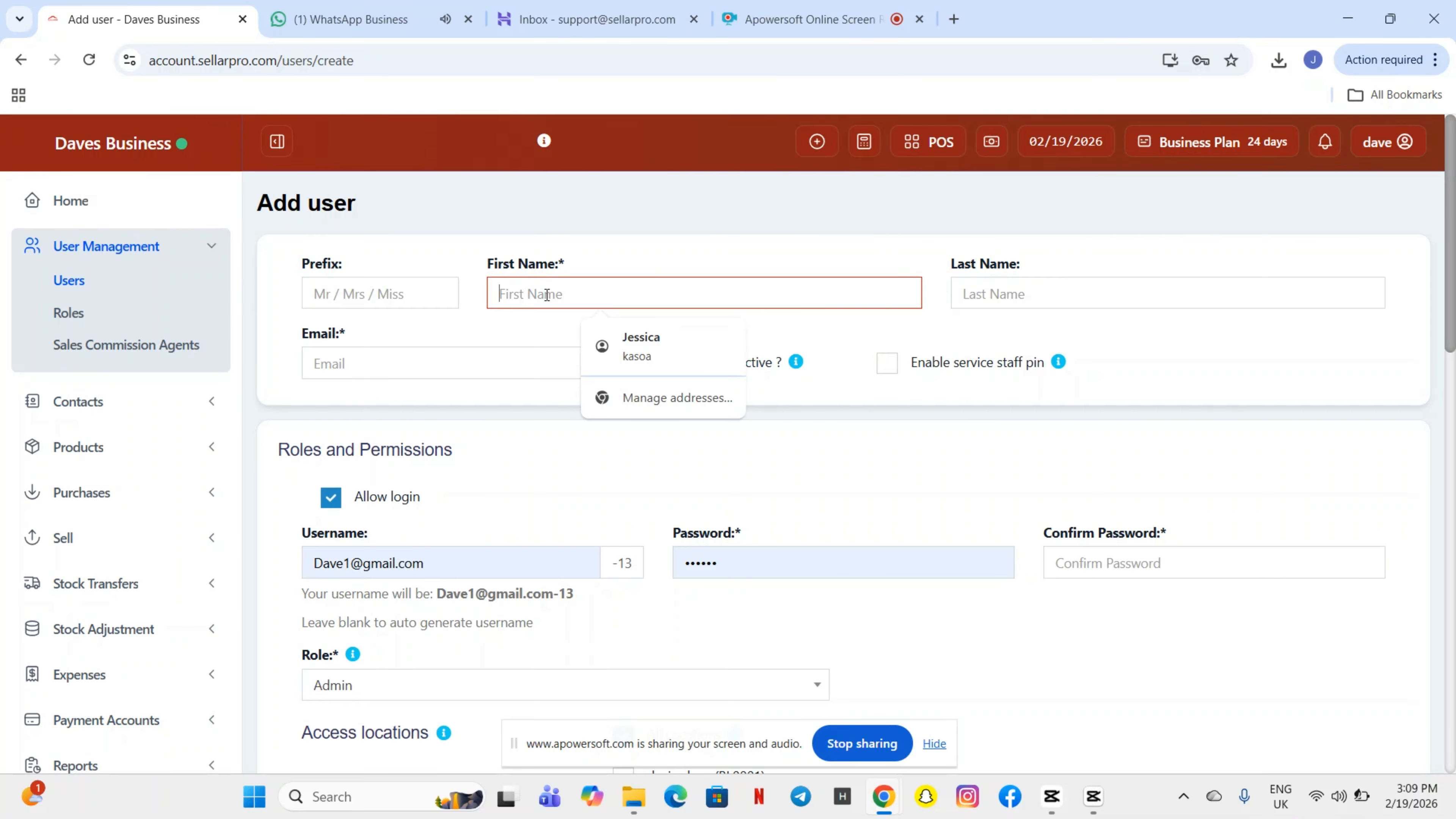
pyautogui.write('i')
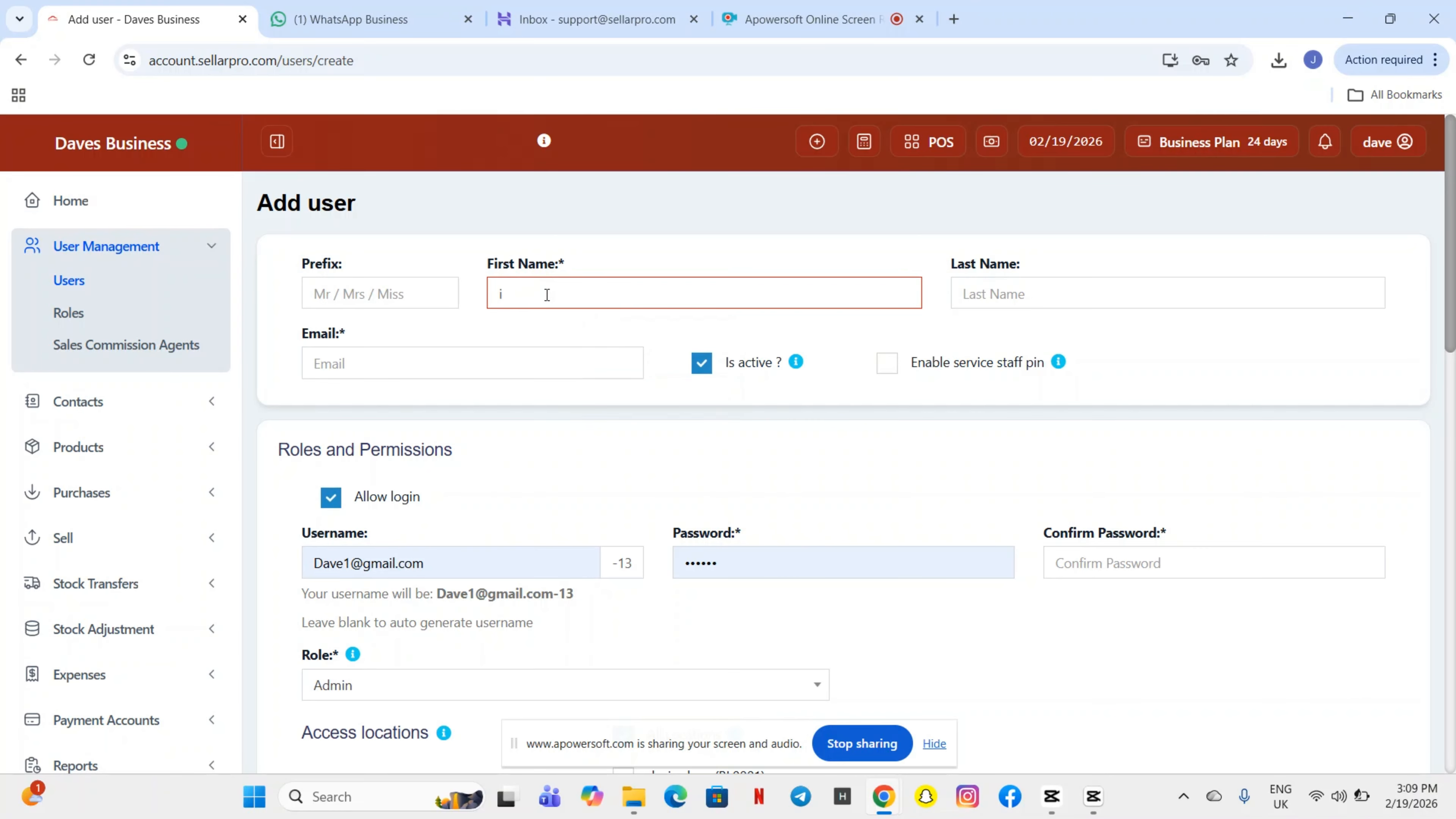
pyautogui.press('BackSpace')
pyautogui.press('capslock')
pyautogui.write('Iv')
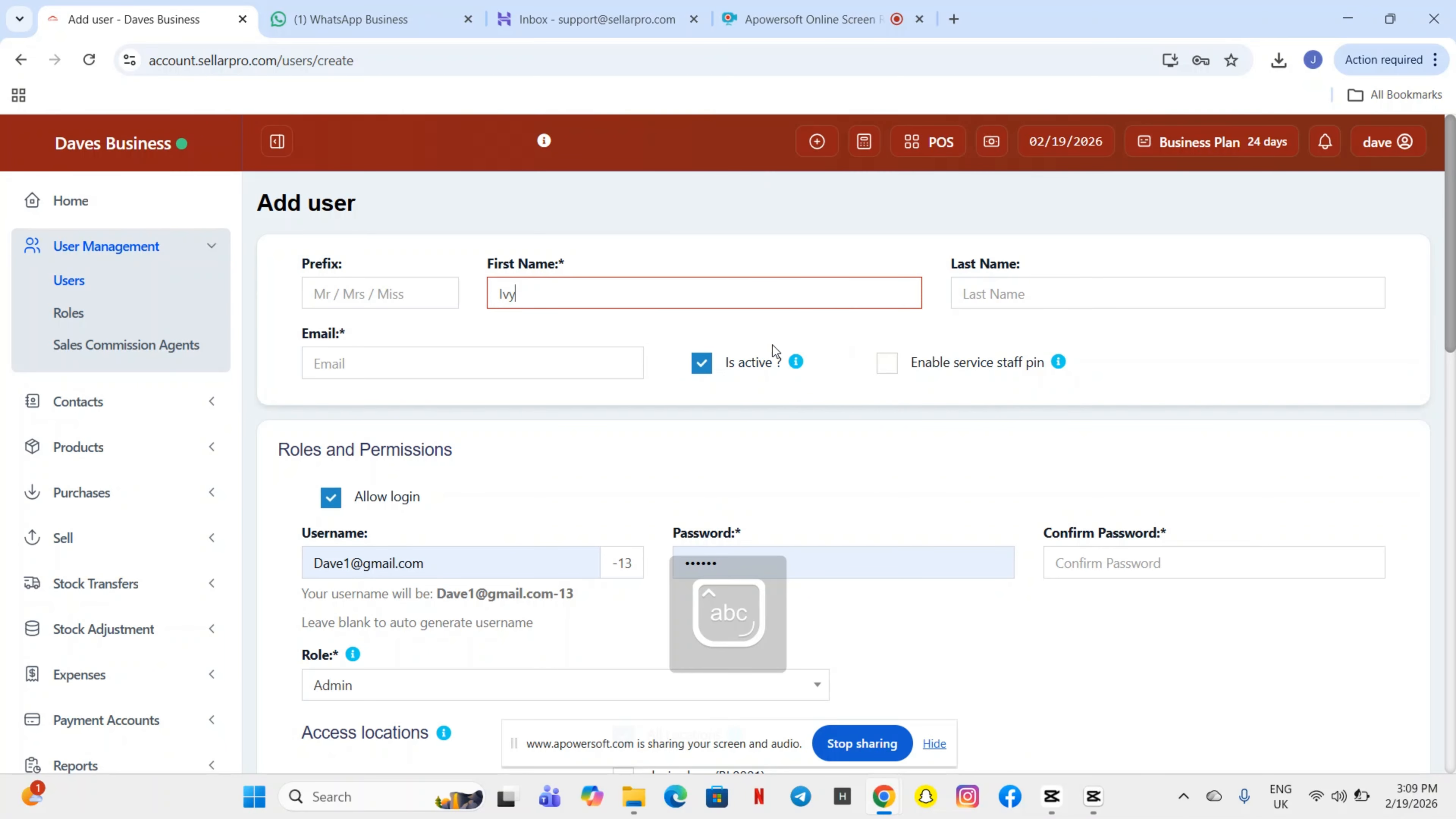
pyautogui.write('y')
# - Fill in the new user's e-mail address
pyautogui.click(399, 364)
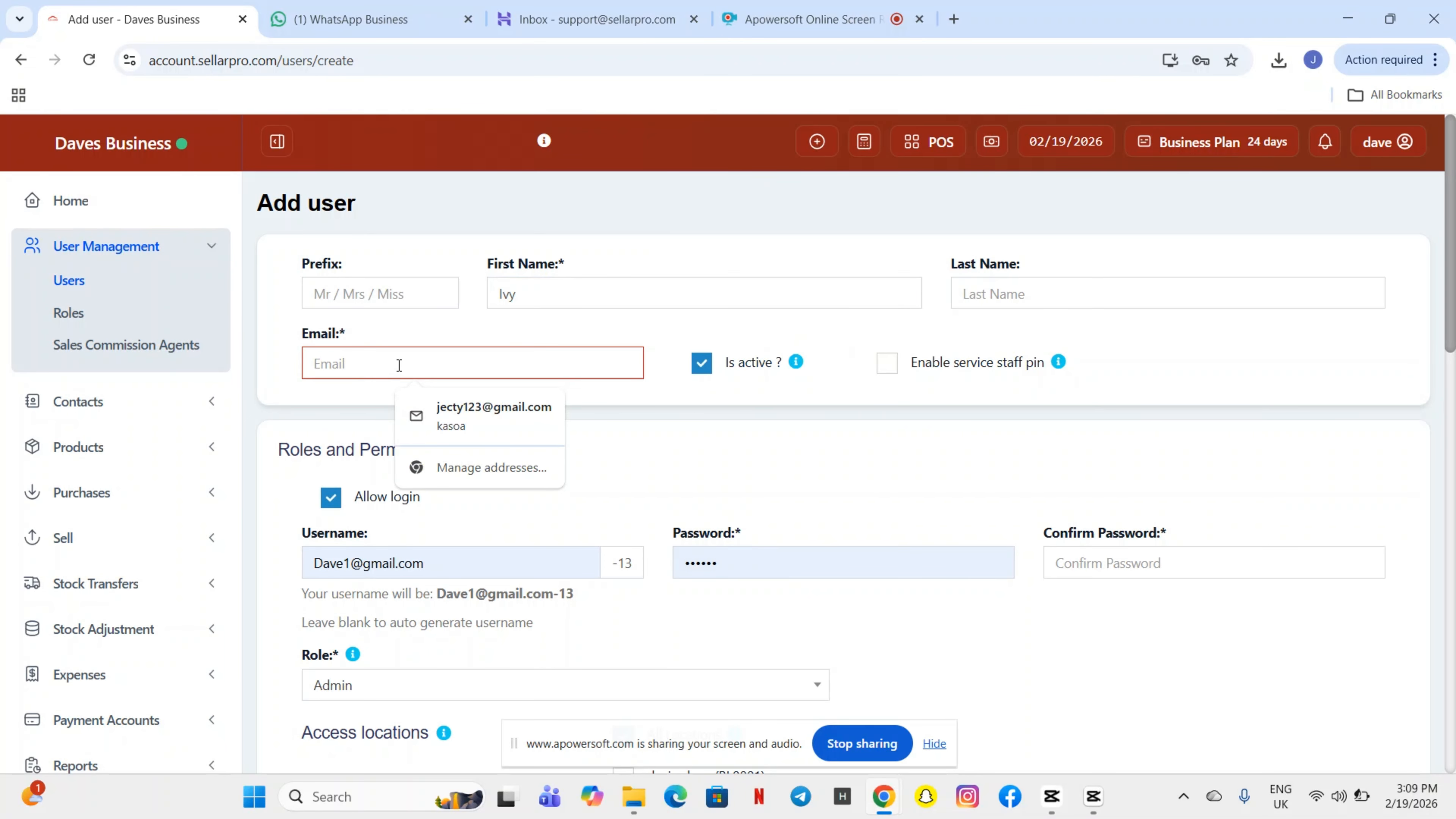
pyautogui.press('capslock')
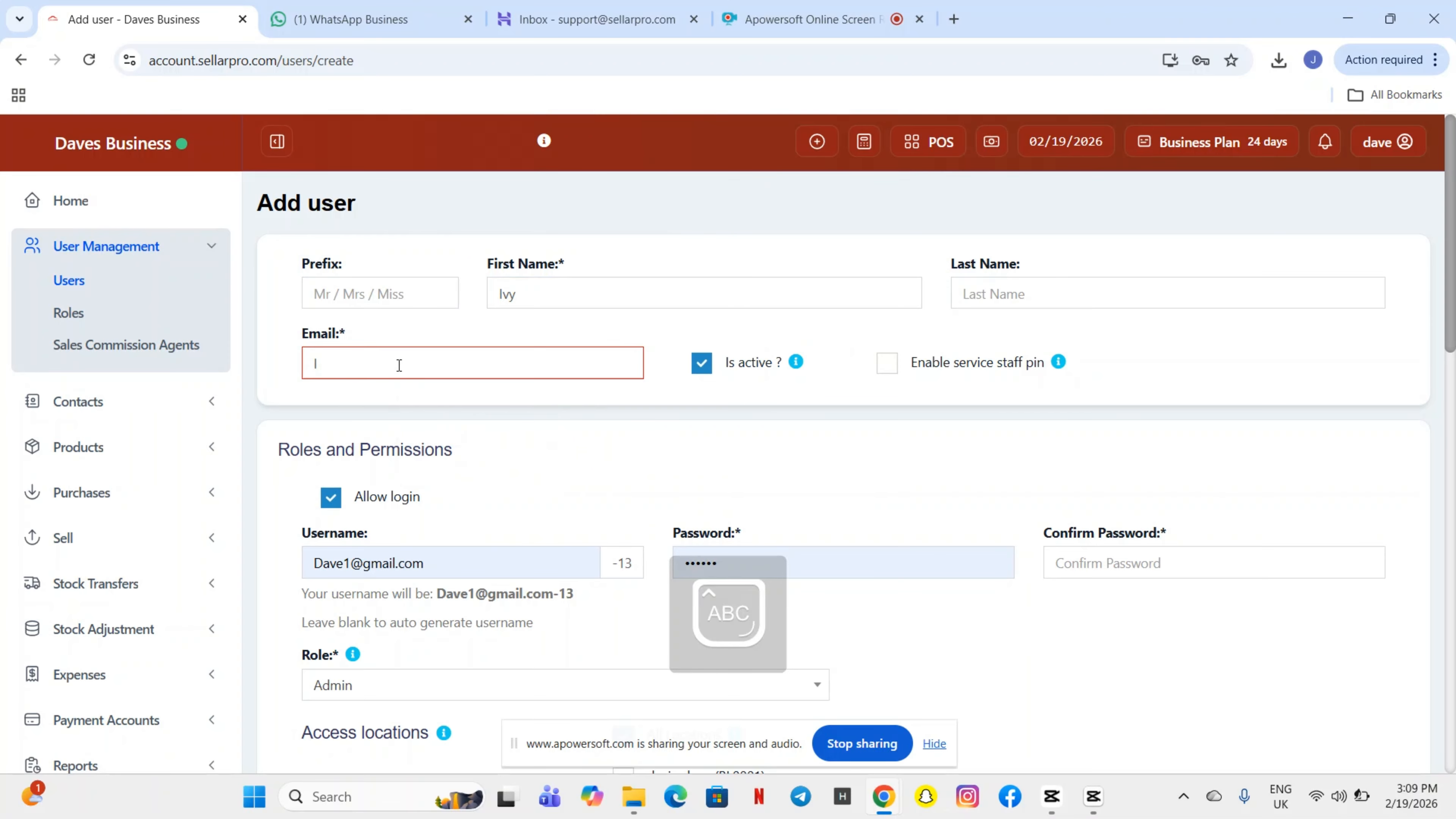
pyautogui.press('capslock')
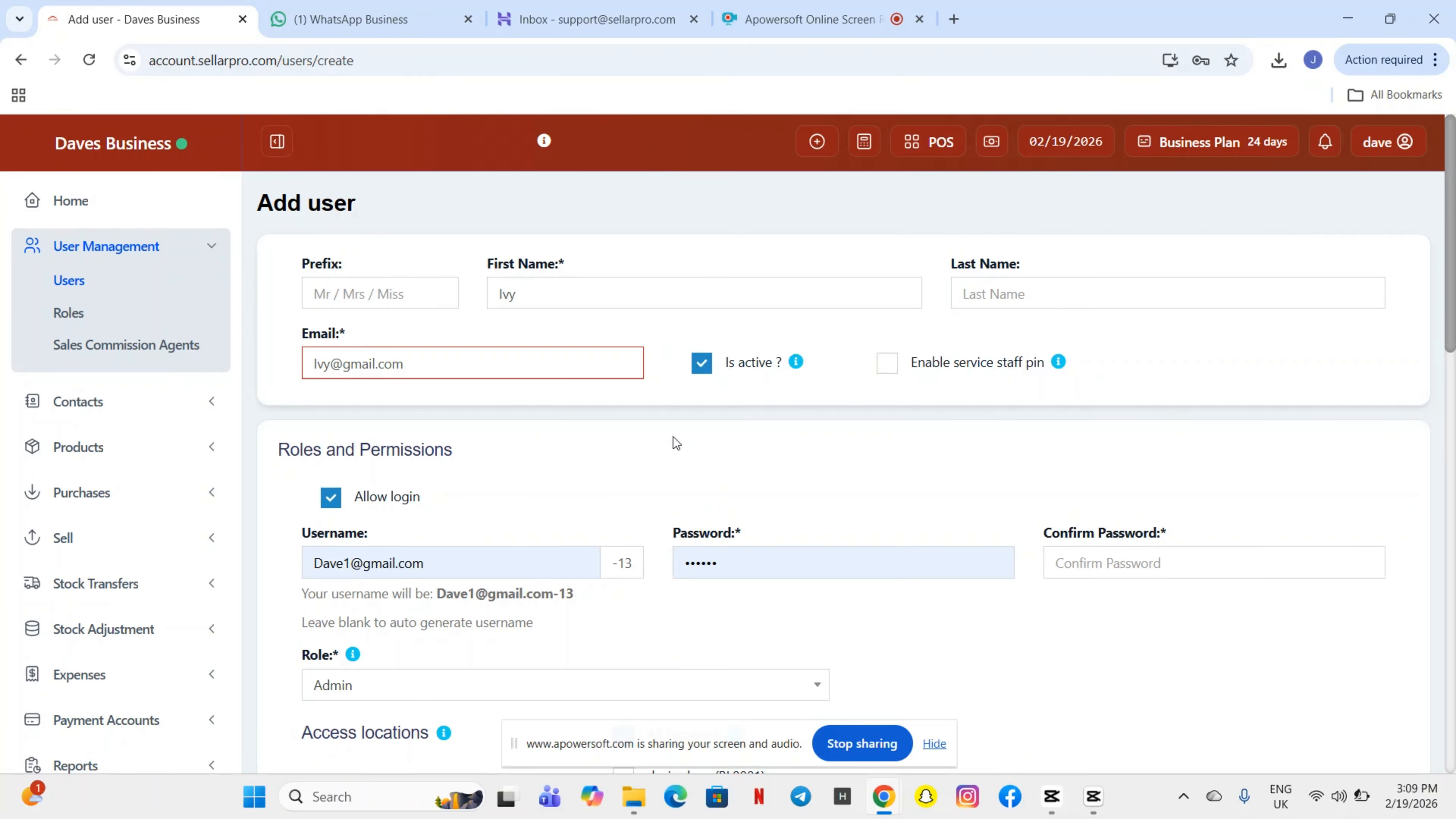
pyautogui.scroll(-1, 667, 438)
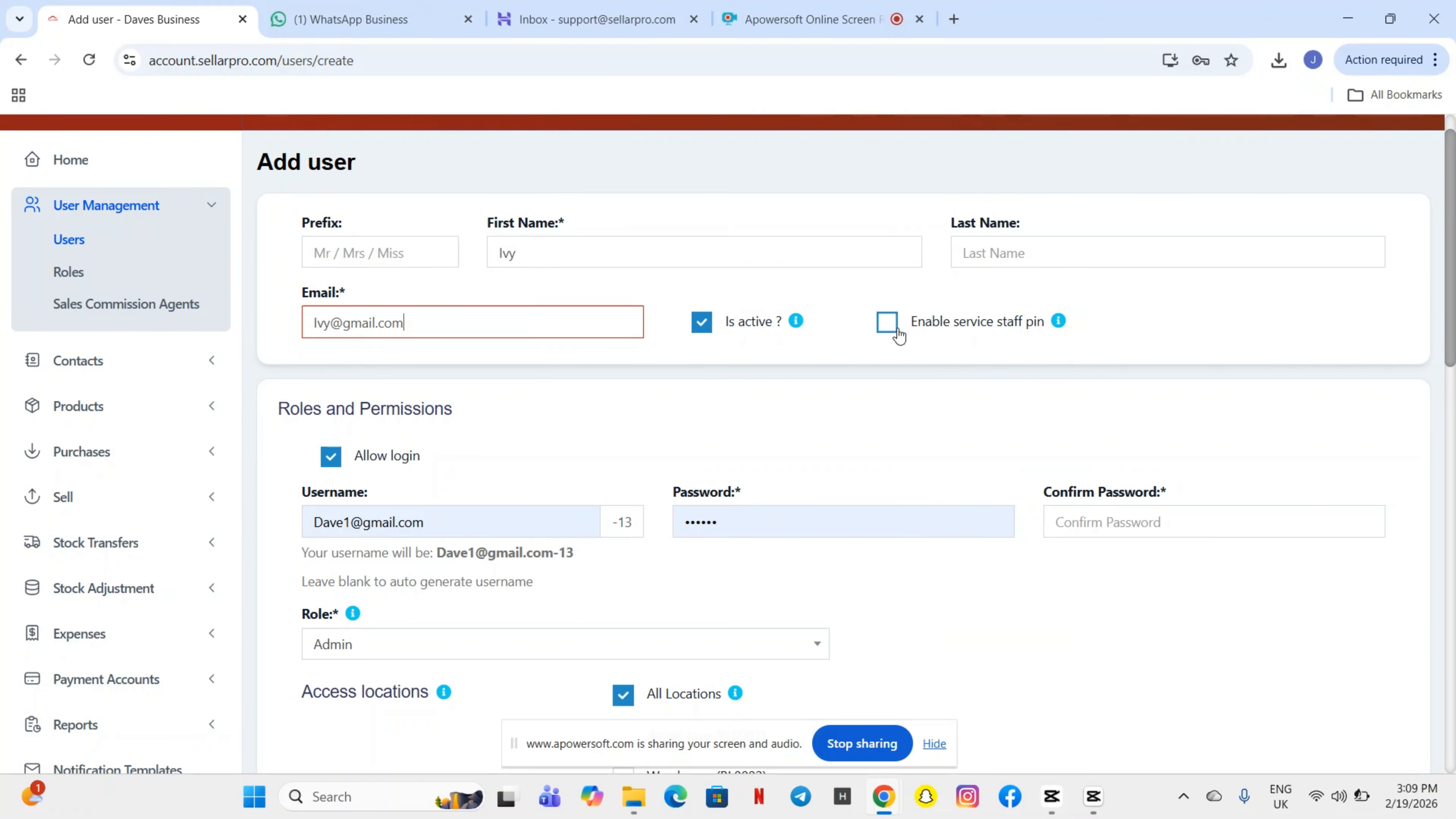
# - Replace the prefilled username with the new user's e-mail address
pyautogui.scroll(-2, 618, 462)
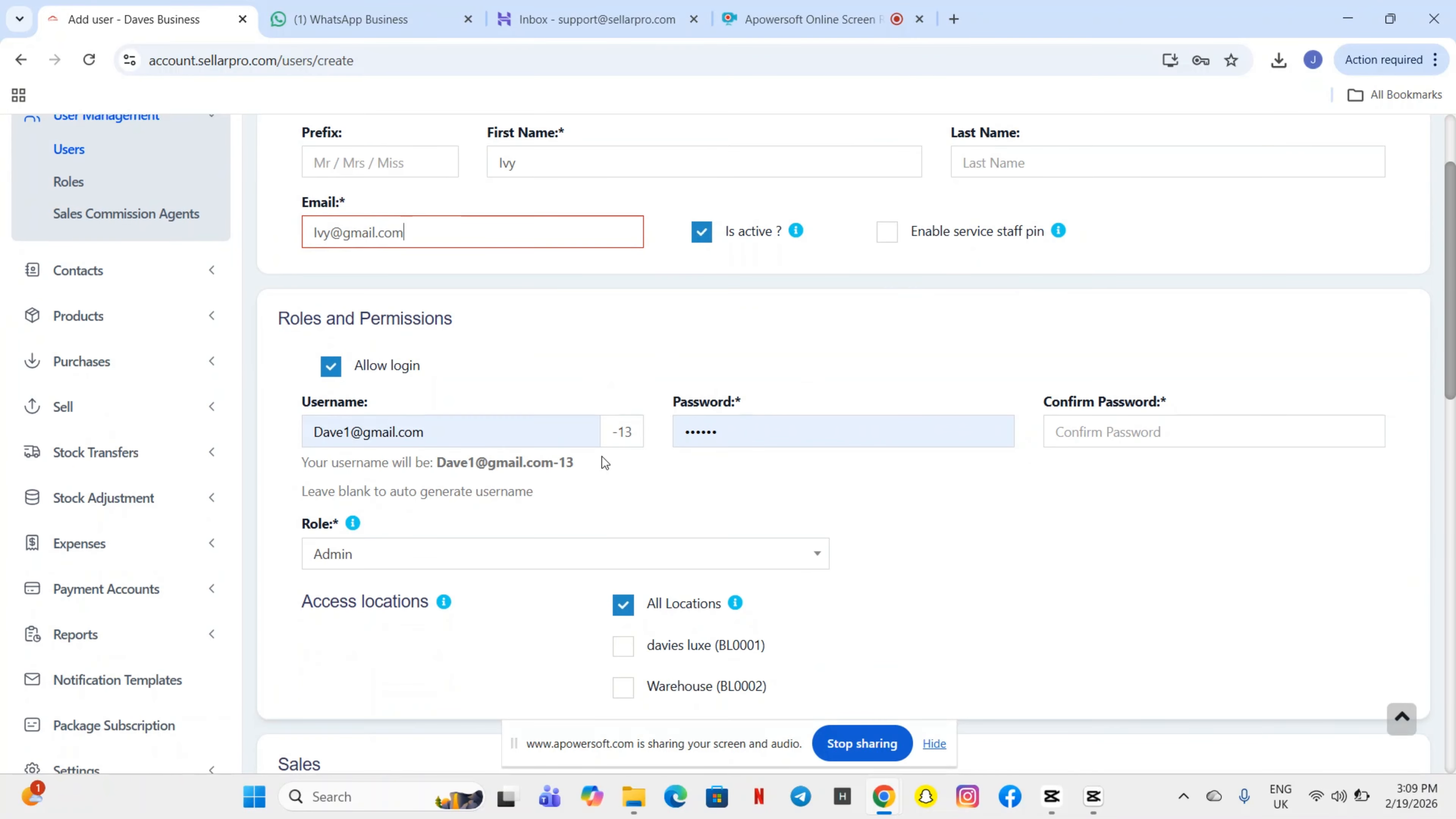
pyautogui.scroll(-1, 526, 430)
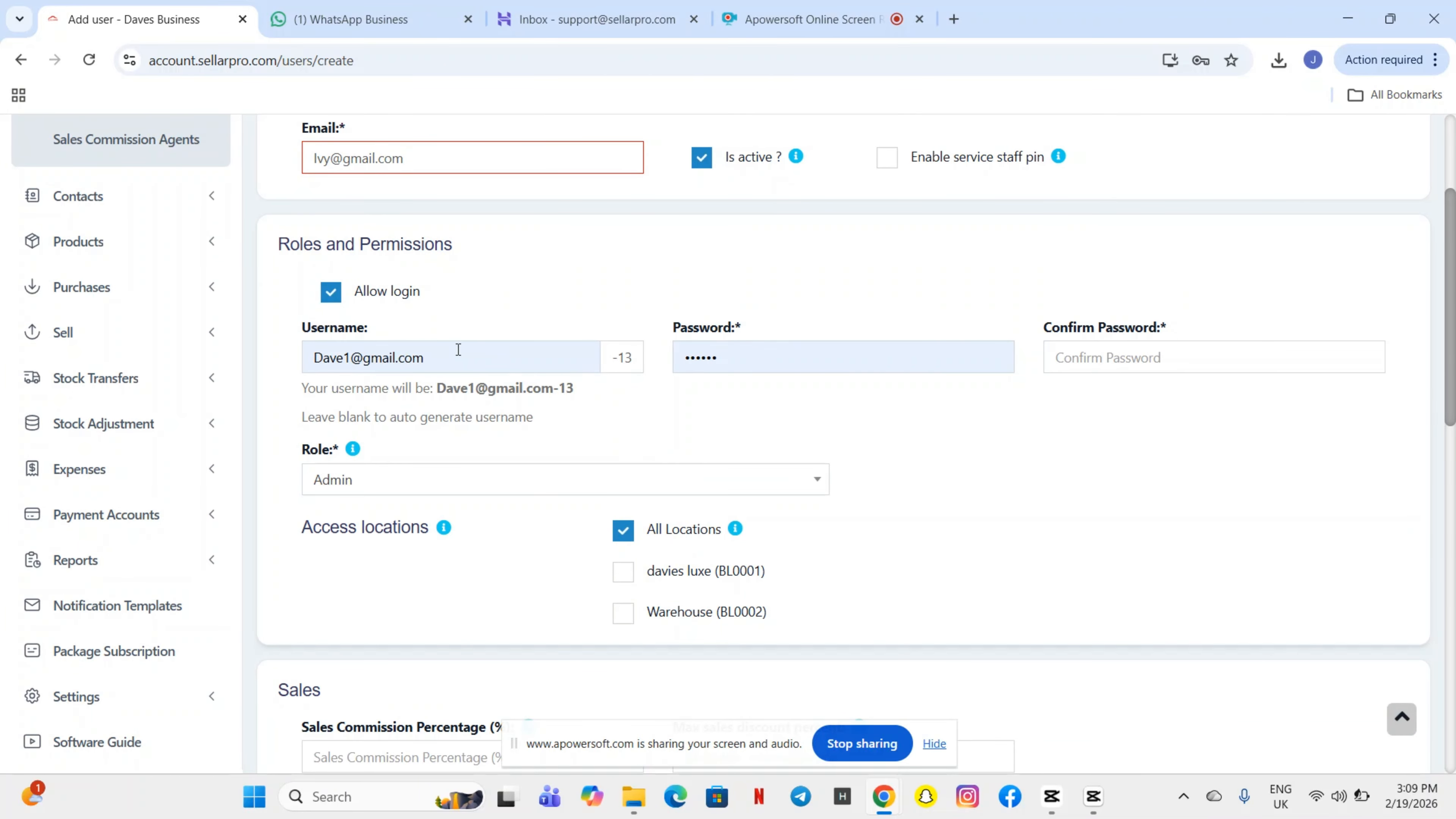
pyautogui.tripleClick(440, 352)
pyautogui.press('BackSpace')
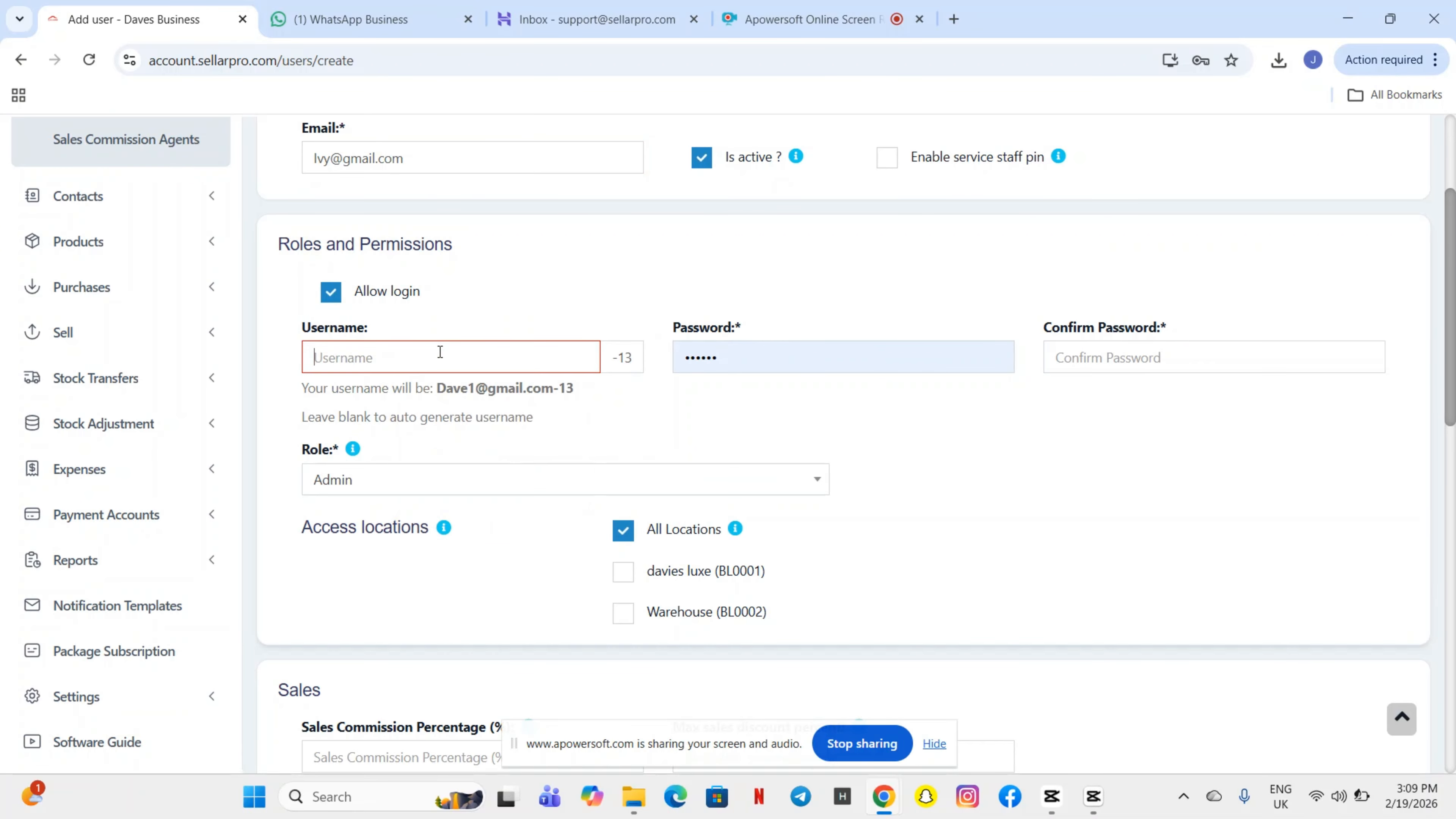
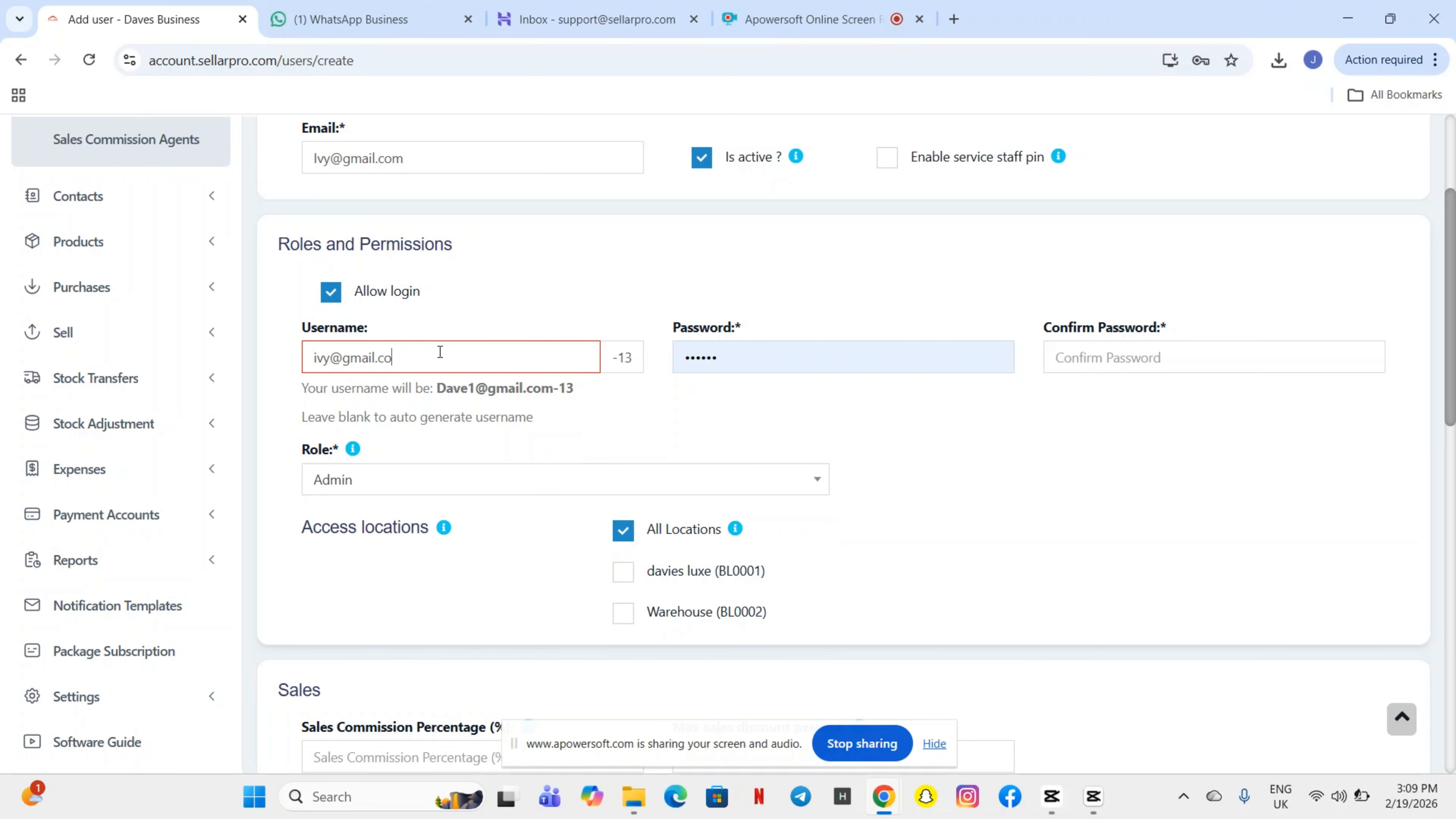
# - Replace the prefilled password with a new one and fill in Confirm Password
pyautogui.doubleClick(755, 354)
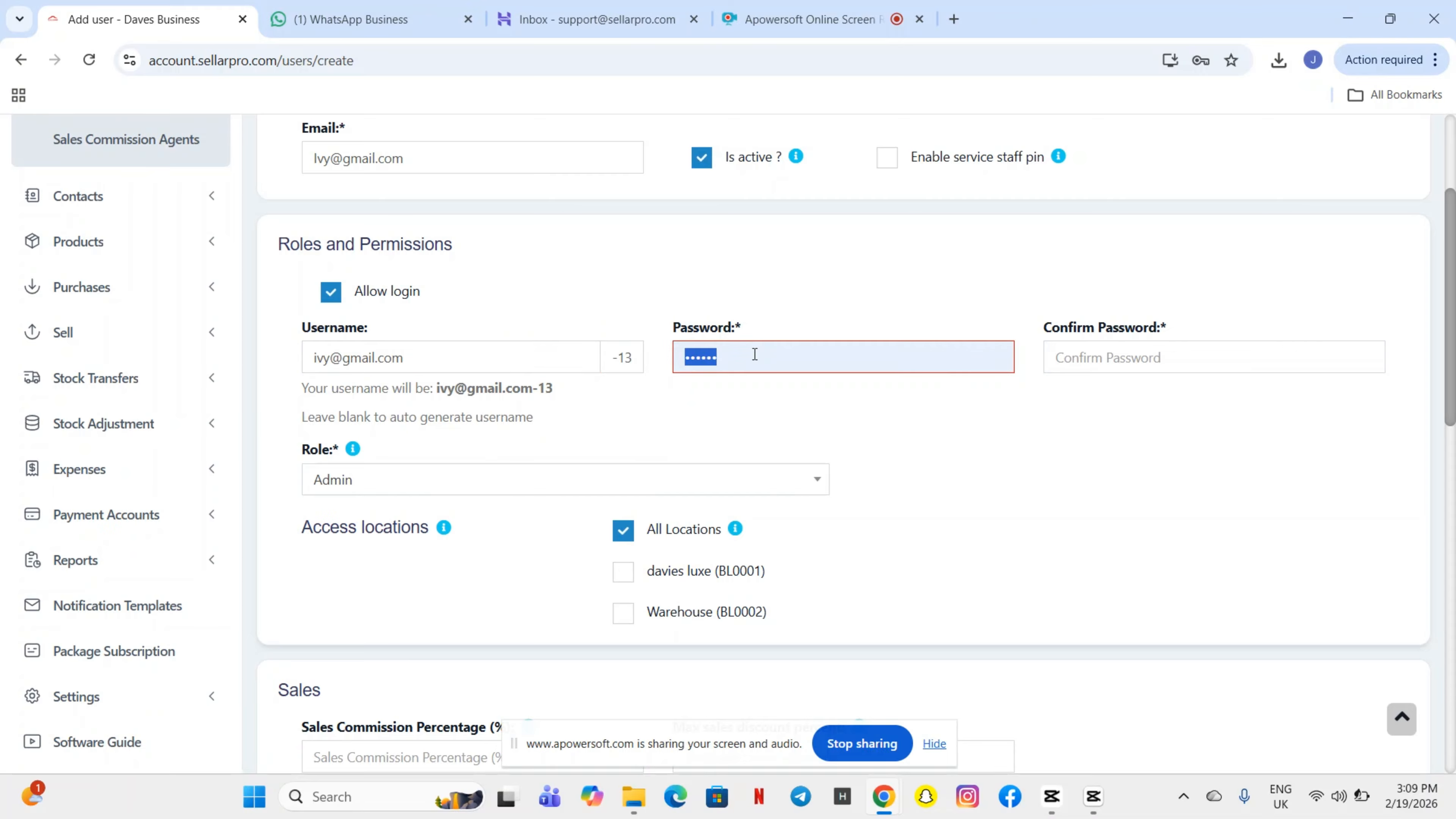
pyautogui.press('BackSpace')
pyautogui.write('1')
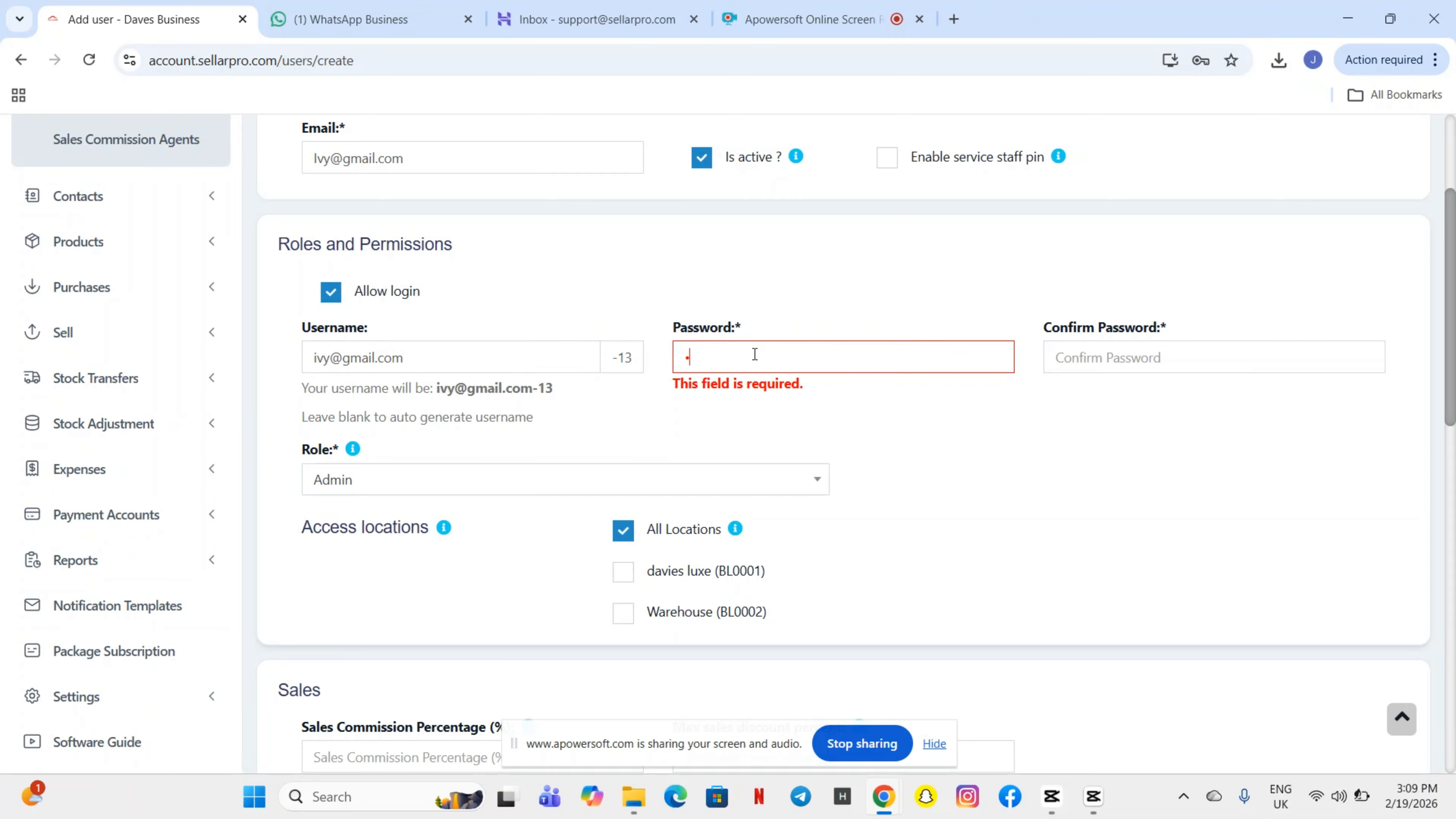
pyautogui.write('2345')
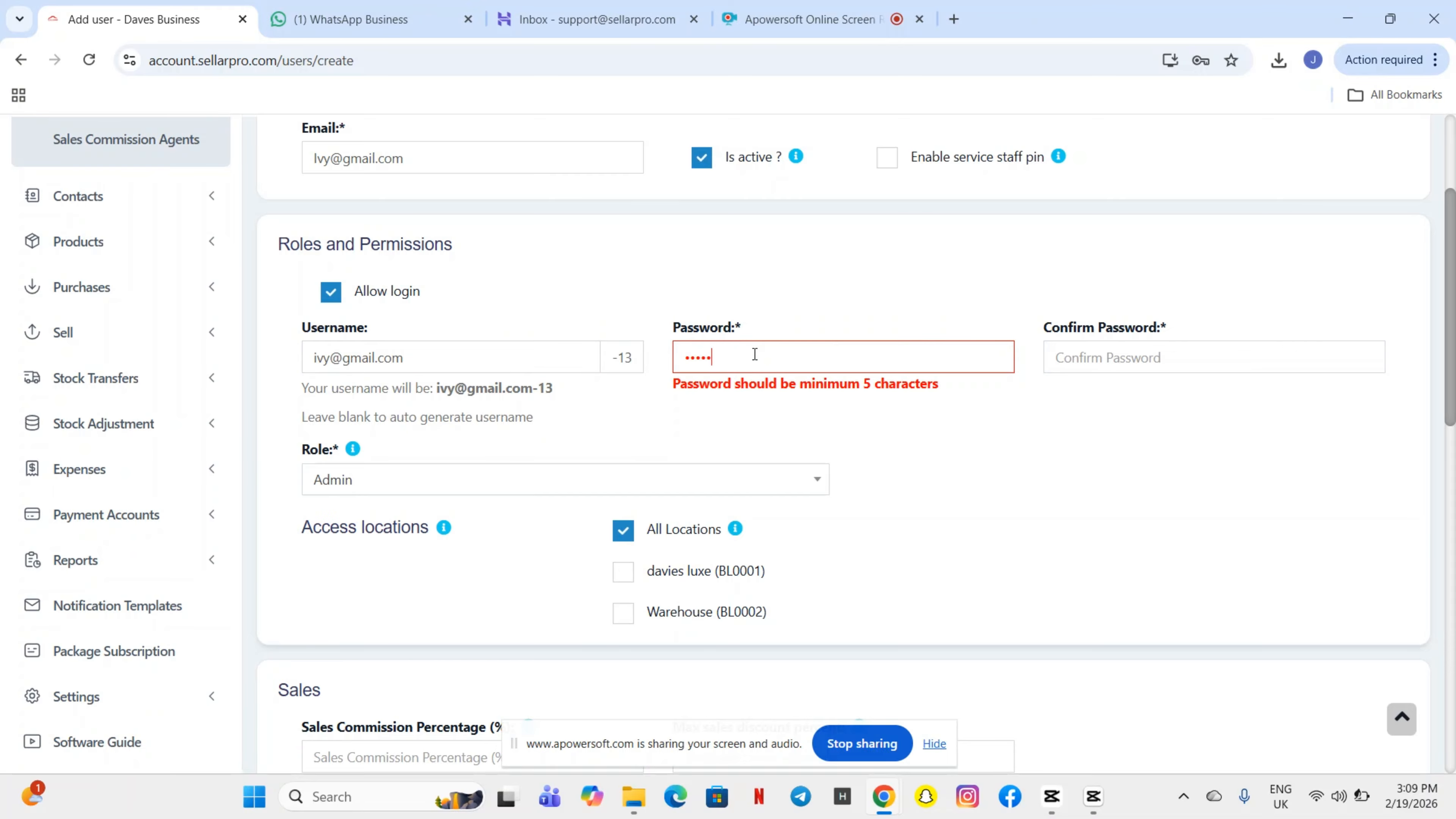
pyautogui.write('6')
pyautogui.click(1070, 348)
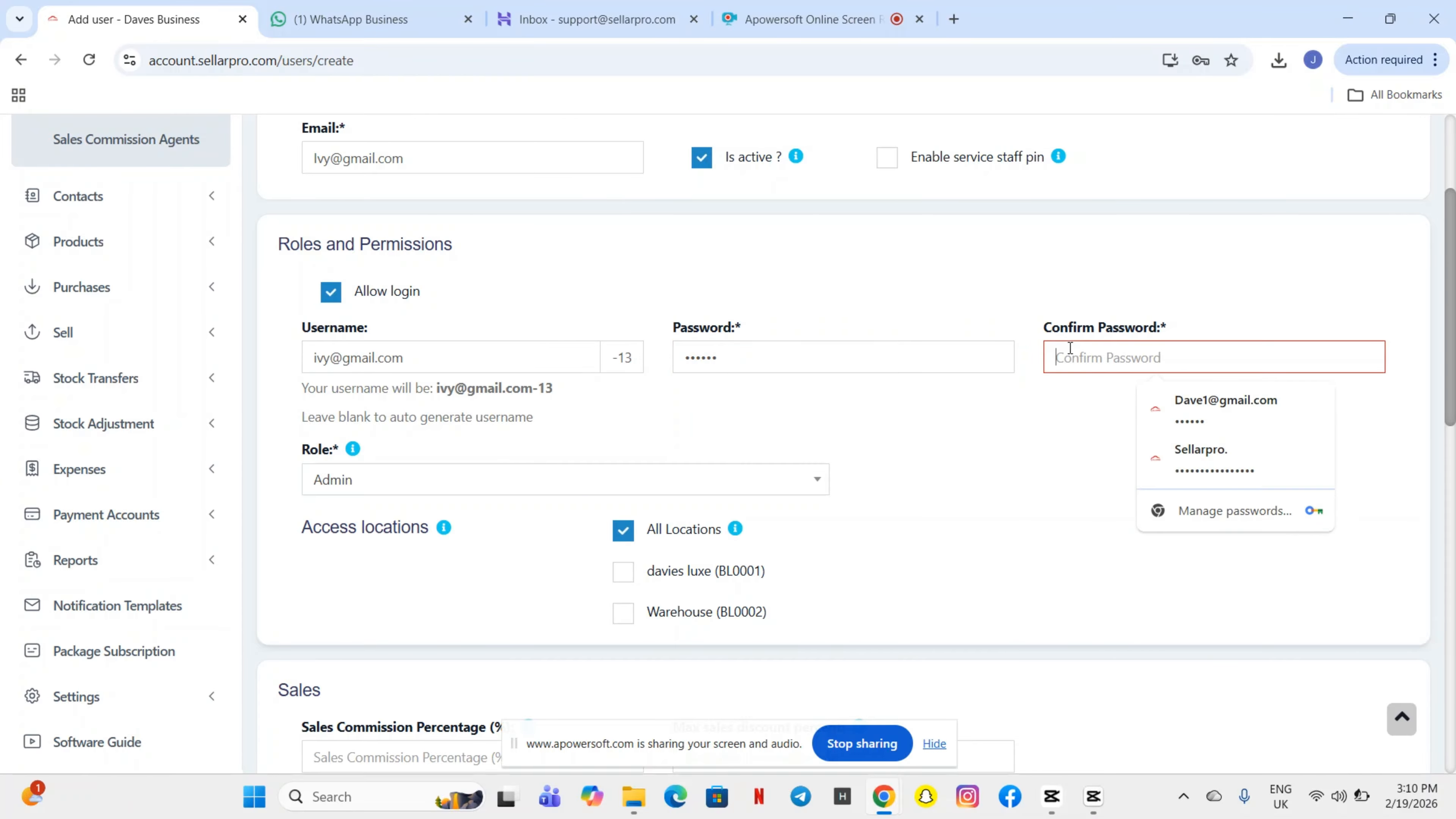
pyautogui.write('123')
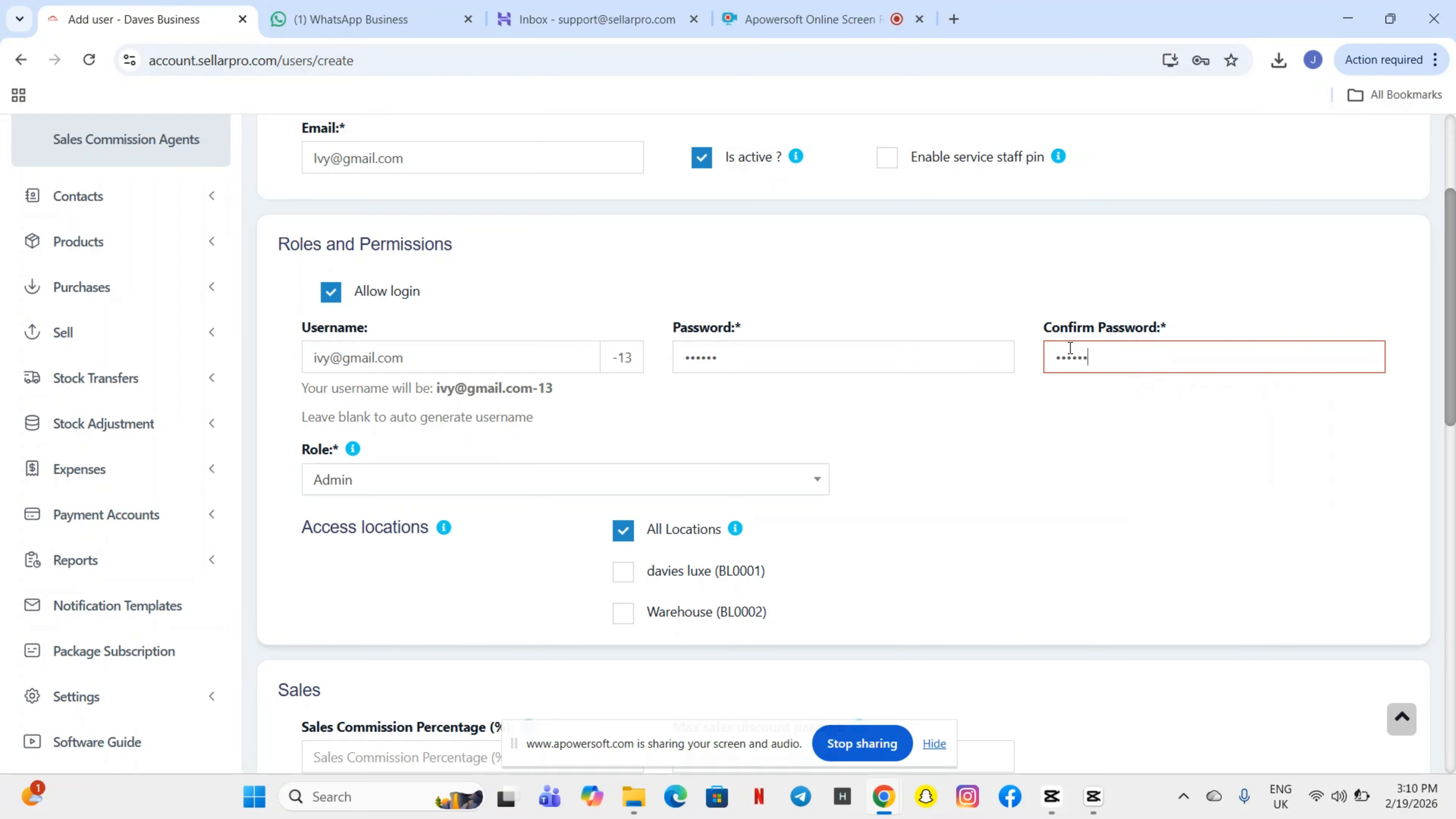
pyautogui.scroll(-2, 676, 385)
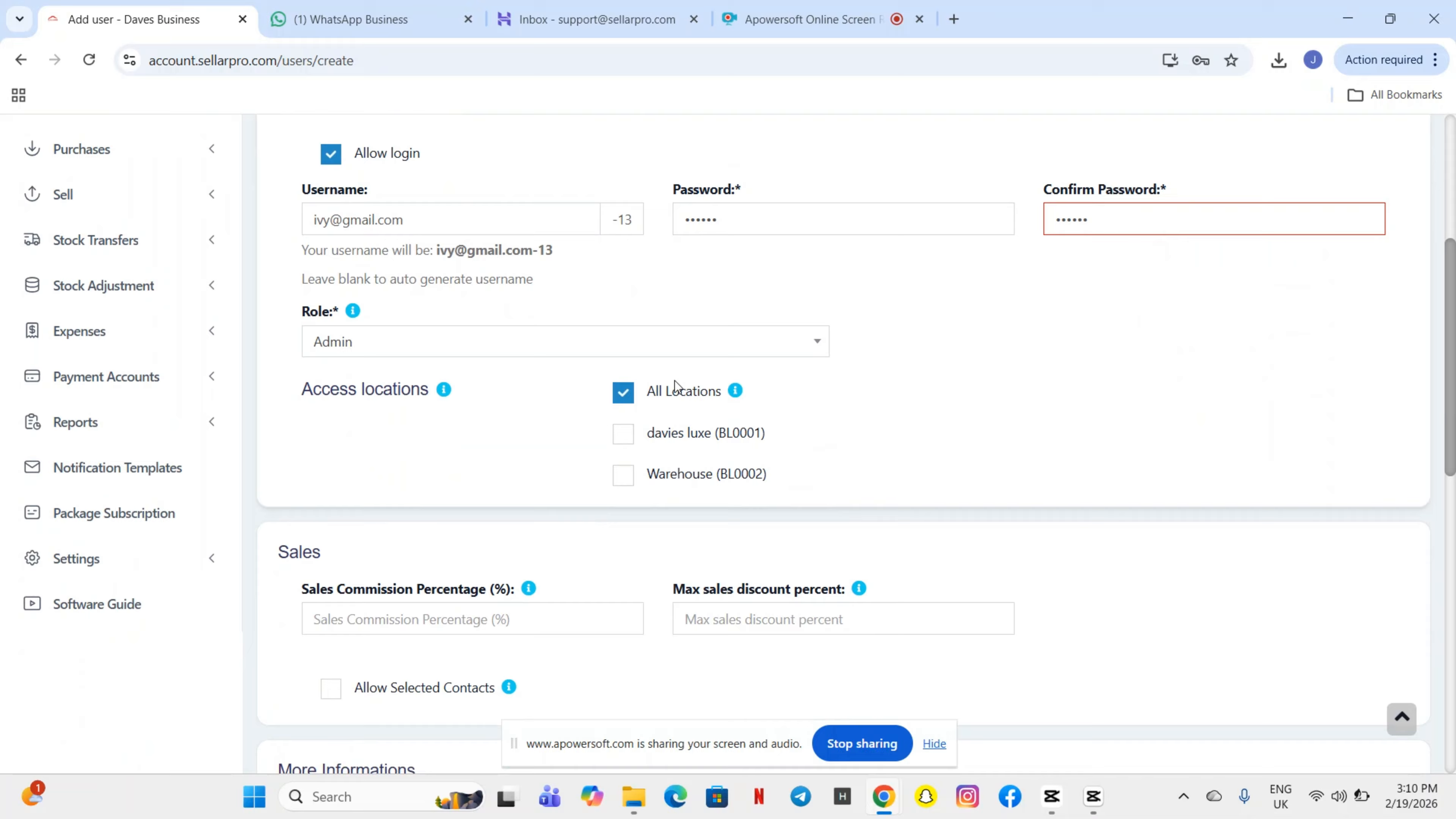
# - Assign the Supervisor role and leave All Locations access switched on
pyautogui.click(432, 341)
pyautogui.click(388, 448)
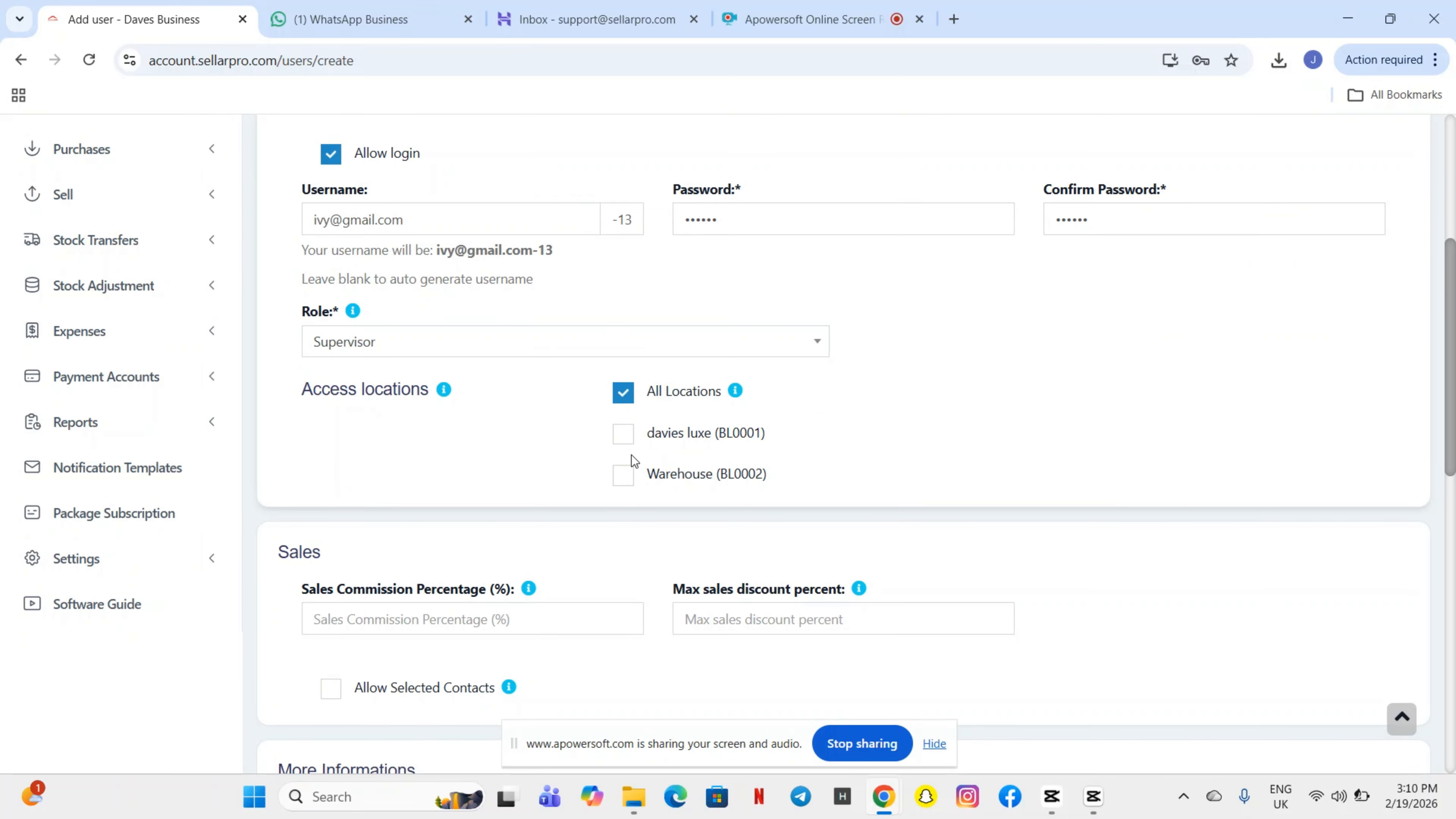
pyautogui.click(624, 396)
pyautogui.click(622, 395)
pyautogui.scroll(-2, 715, 495)
pyautogui.scroll(-3, 717, 493)
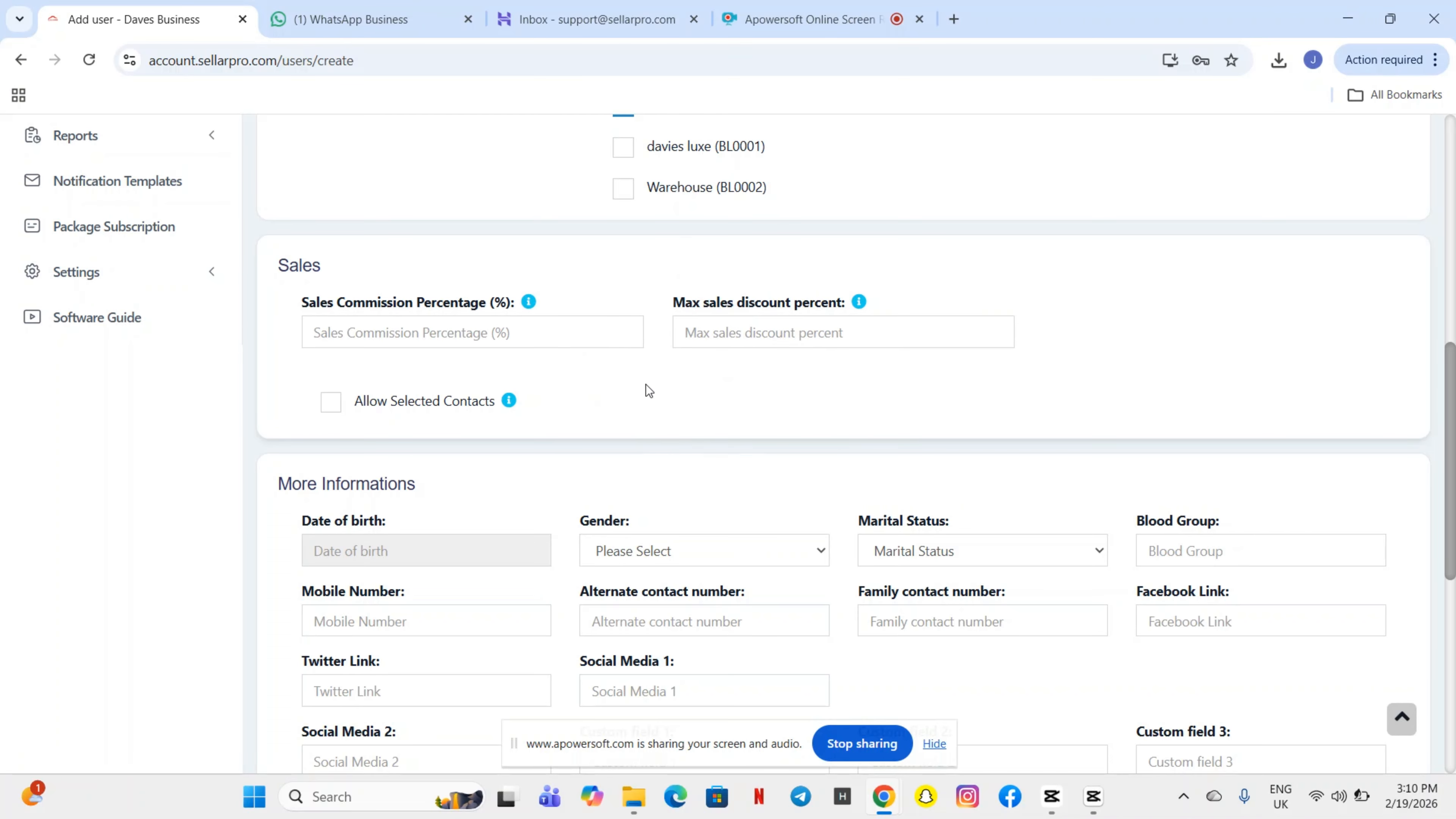
pyautogui.scroll(-1, 646, 385)
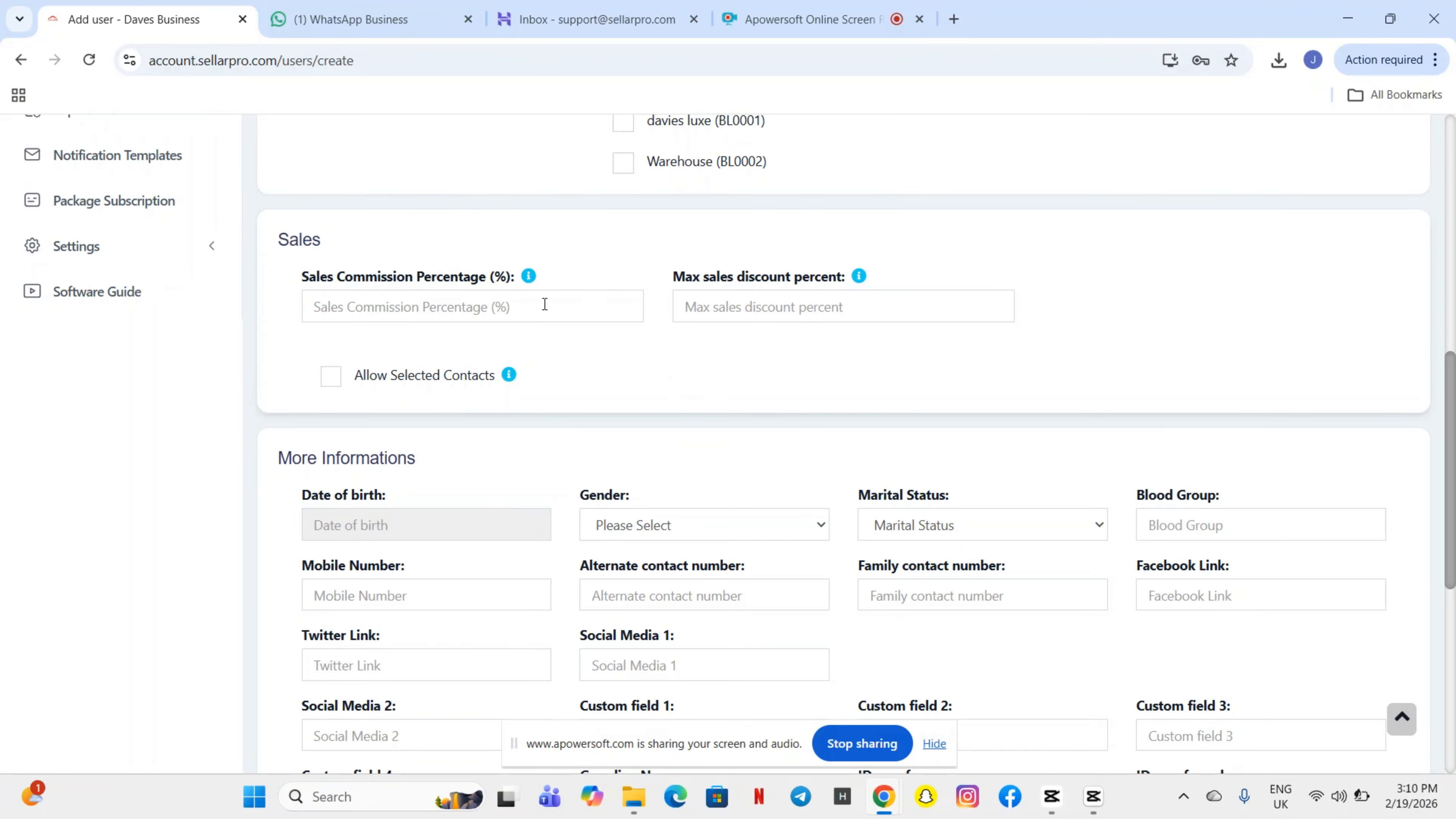
pyautogui.scroll(-2, 688, 394)
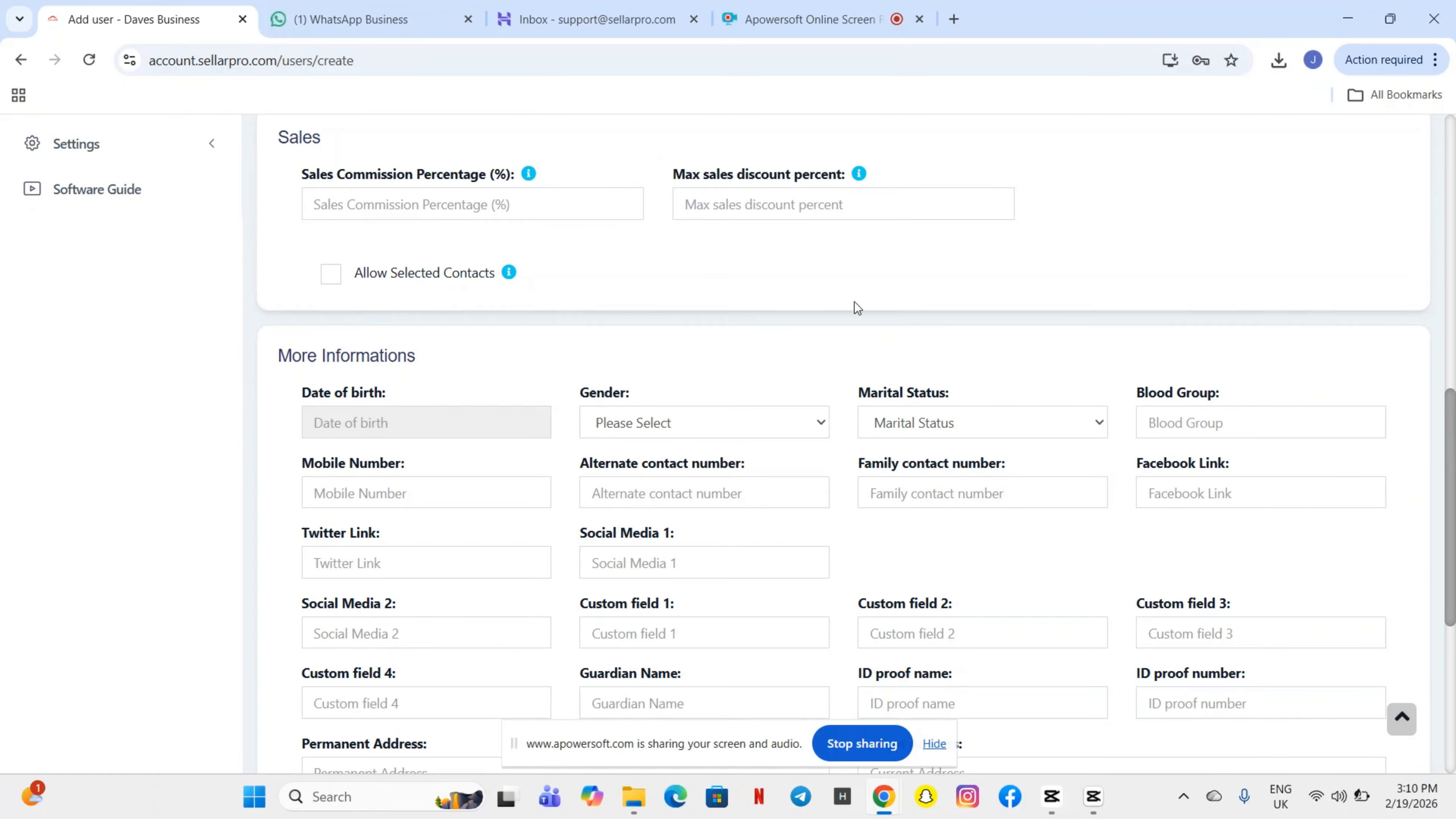
pyautogui.scroll(-2, 660, 442)
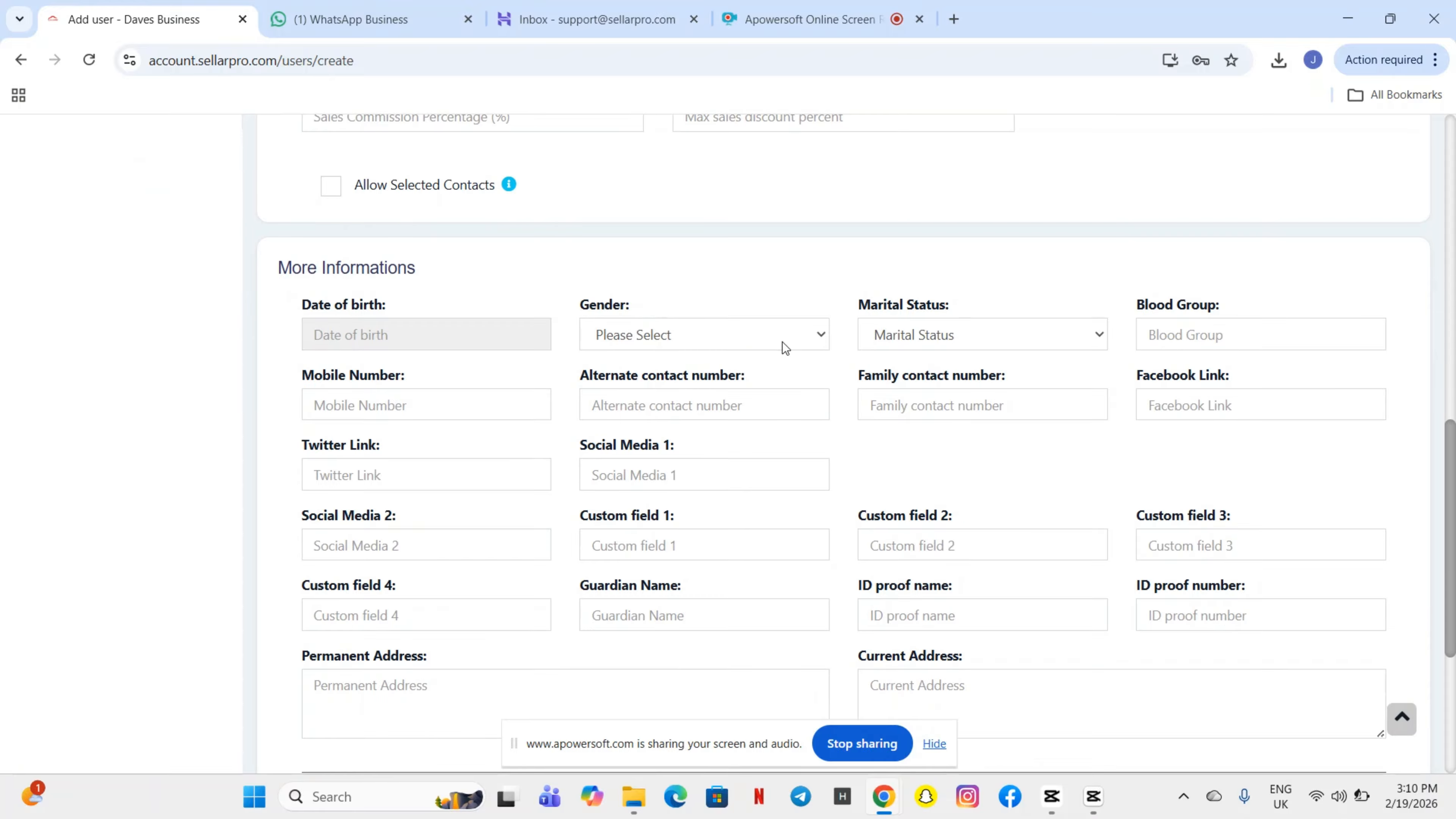
pyautogui.scroll(-3, 766, 464)
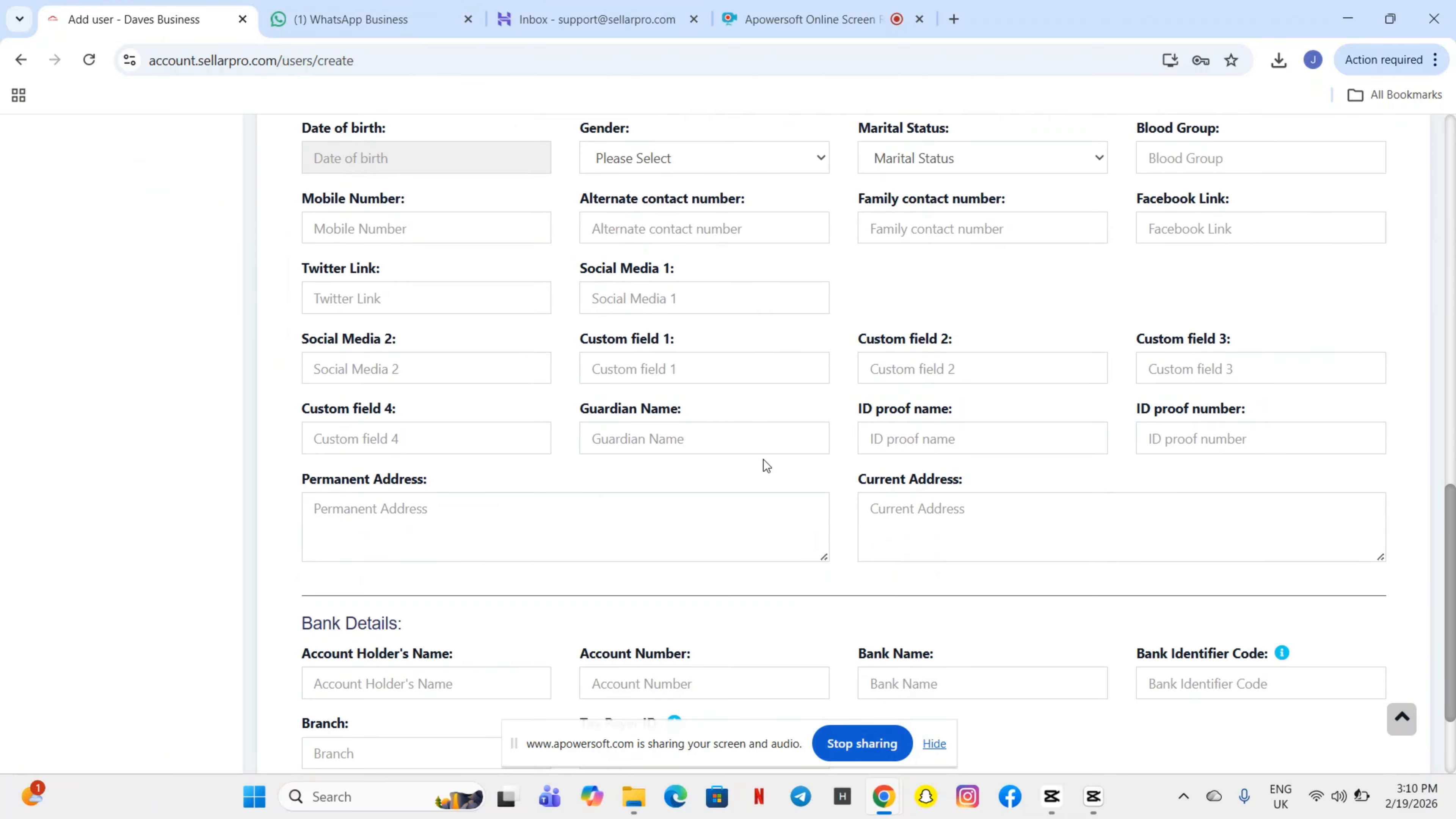
pyautogui.scroll(-2, 766, 465)
pyautogui.scroll(-1, 781, 390)
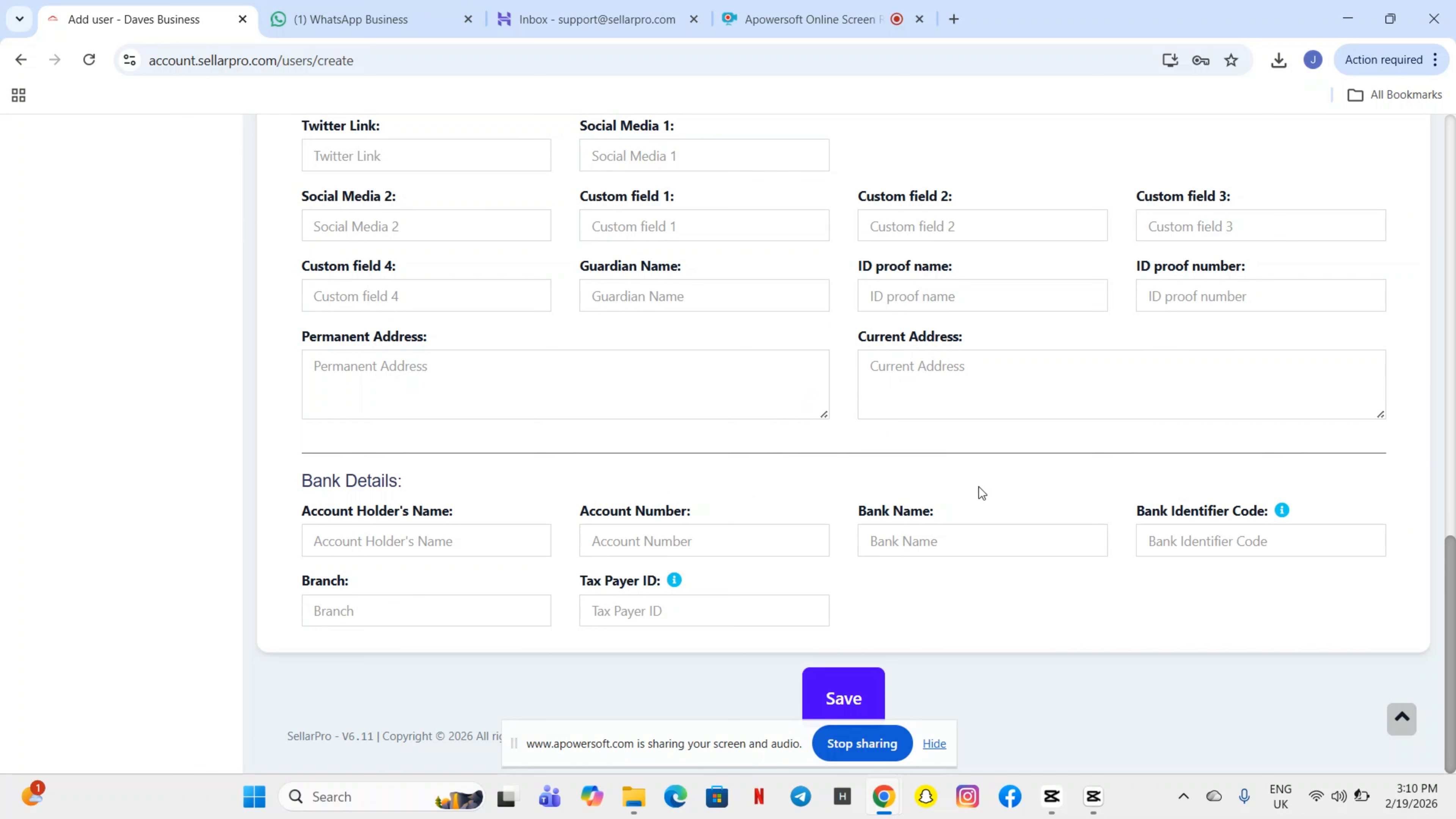
# - Save the new user, declining Chrome's password saving and closing the breach warning
pyautogui.click(848, 703)
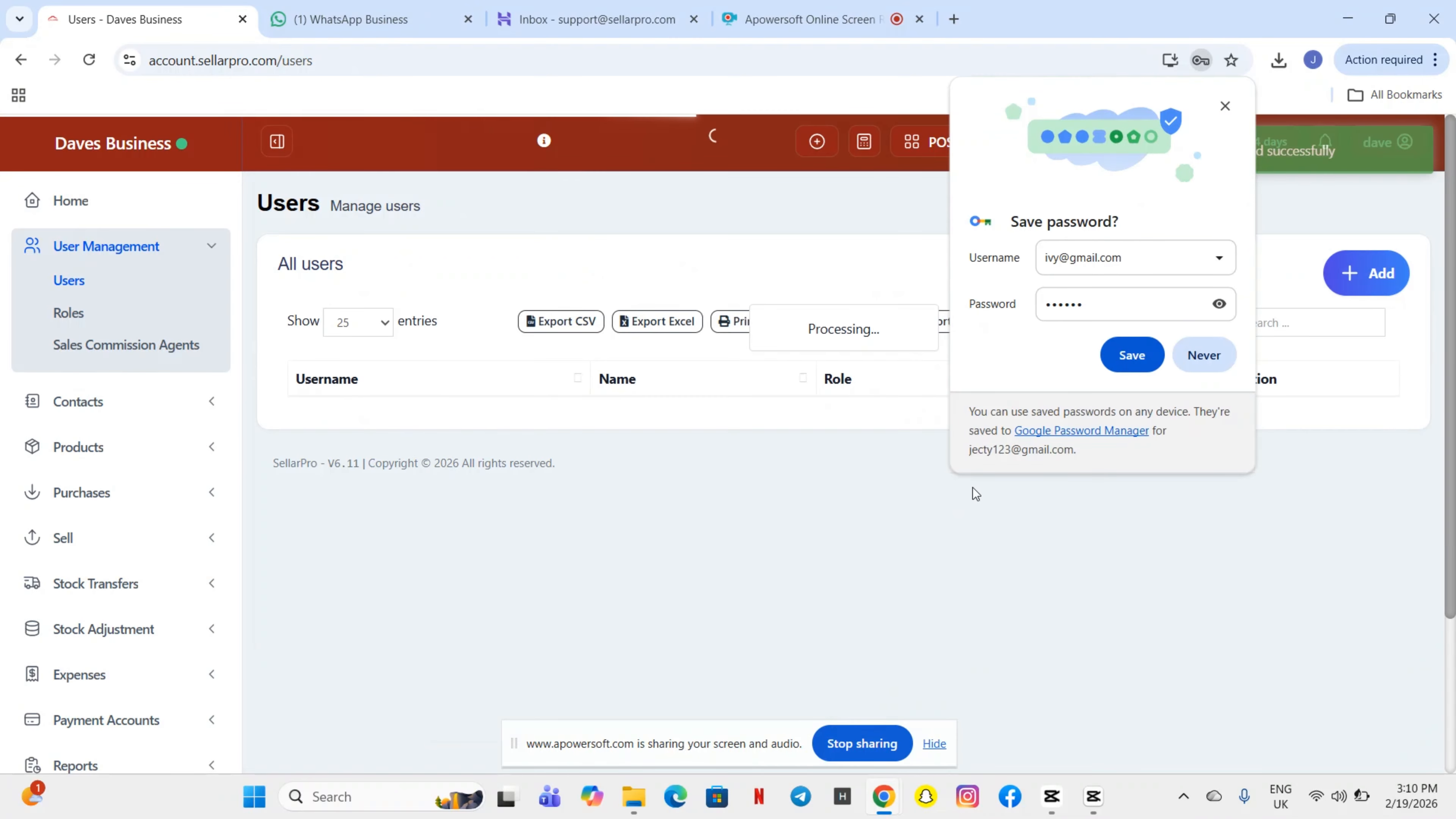
pyautogui.click(1215, 353)
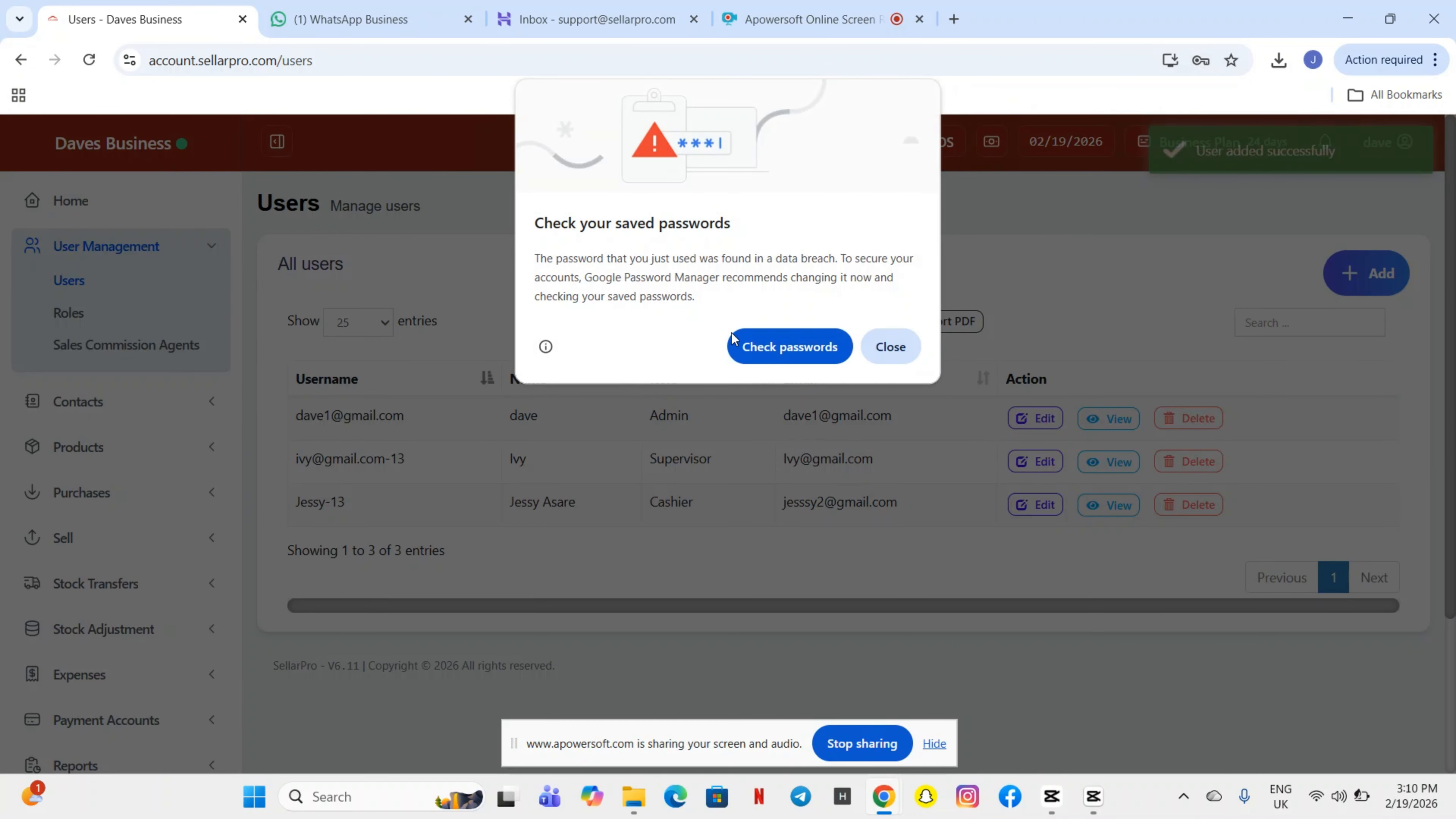
pyautogui.click(903, 347)
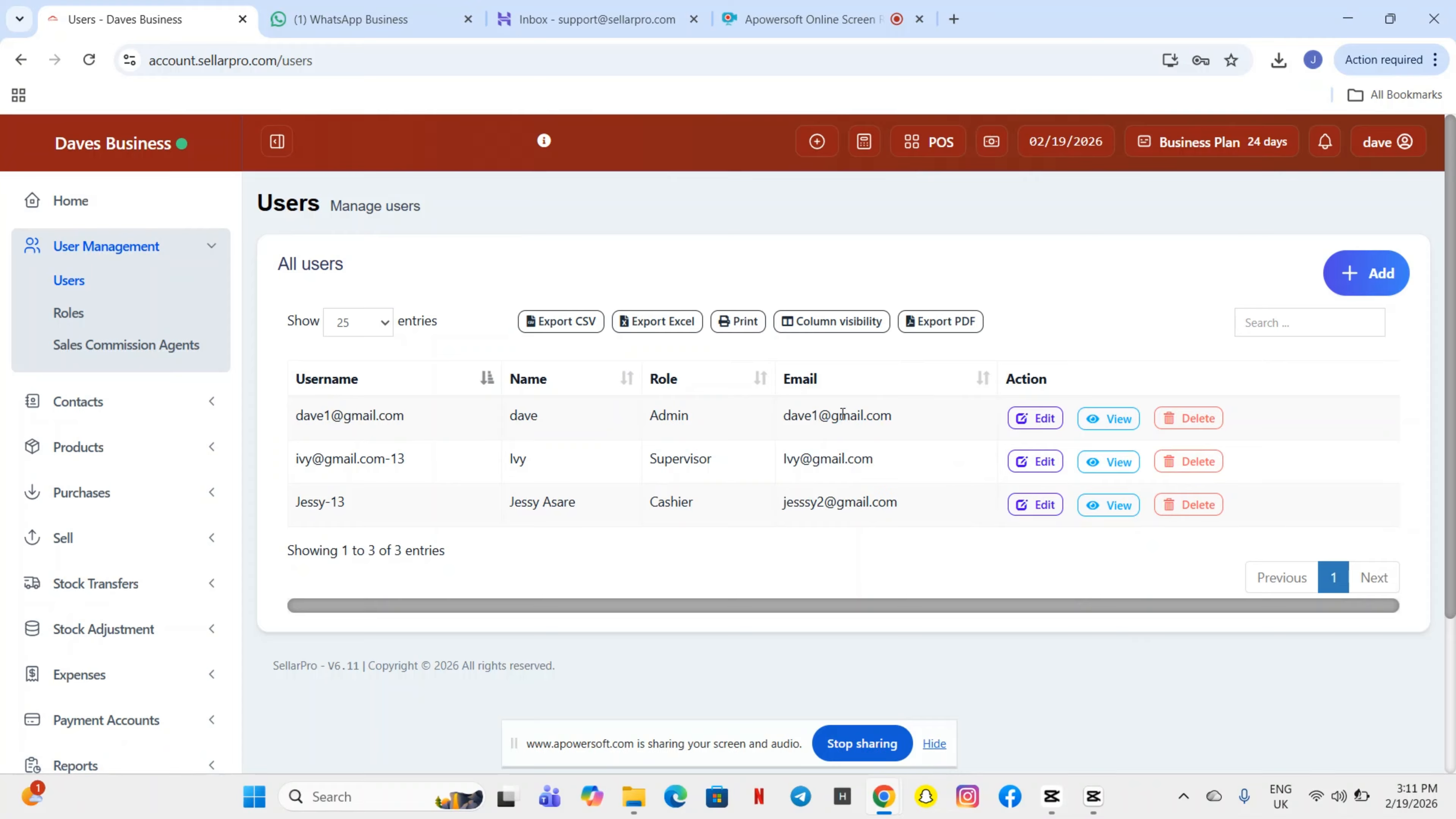
# - View the new user's details and Activities log, then open Sales Commission Agents
pyautogui.click(1096, 476)
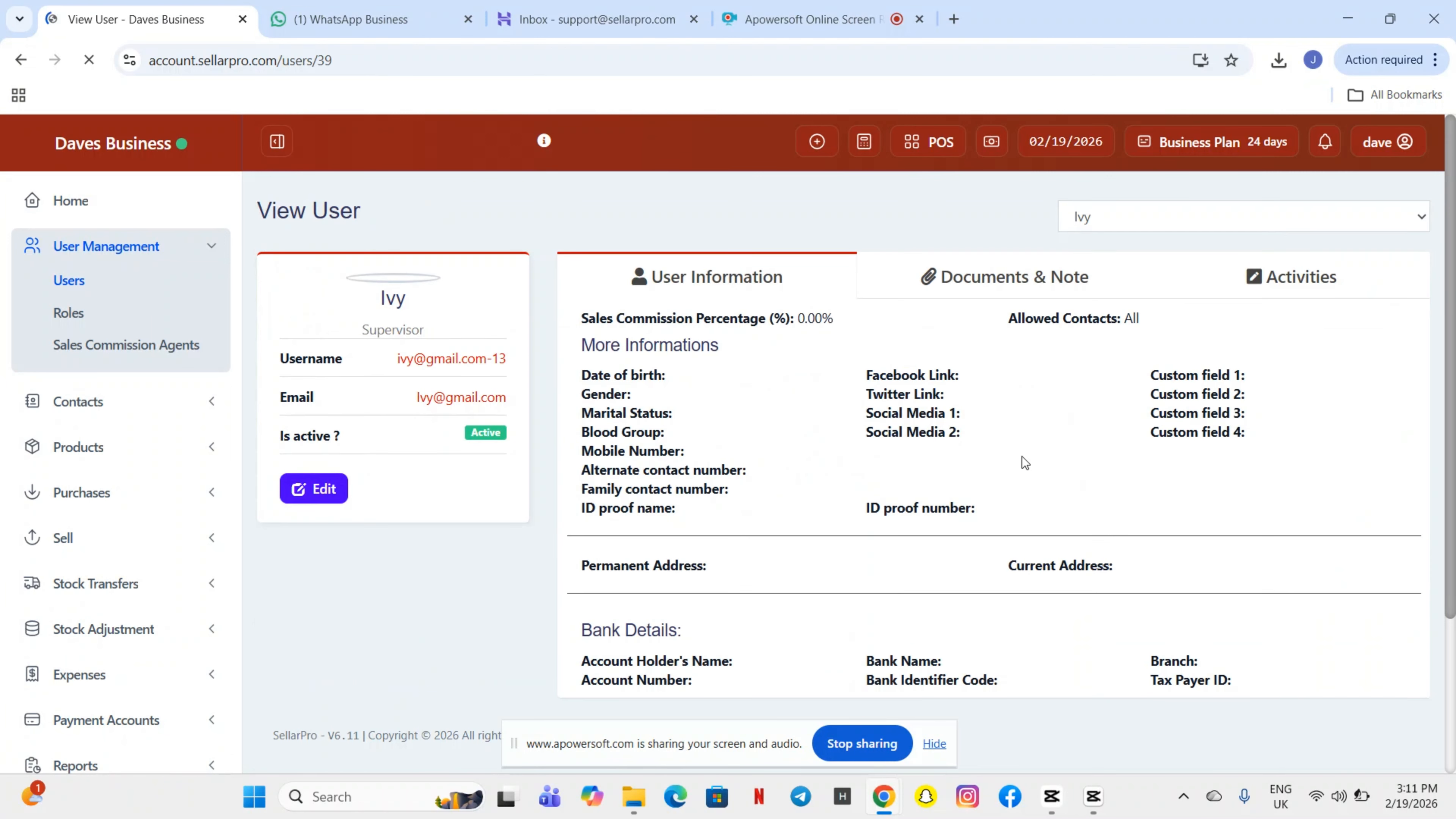
pyautogui.scroll(-2, 972, 452)
pyautogui.scroll(1, 972, 452)
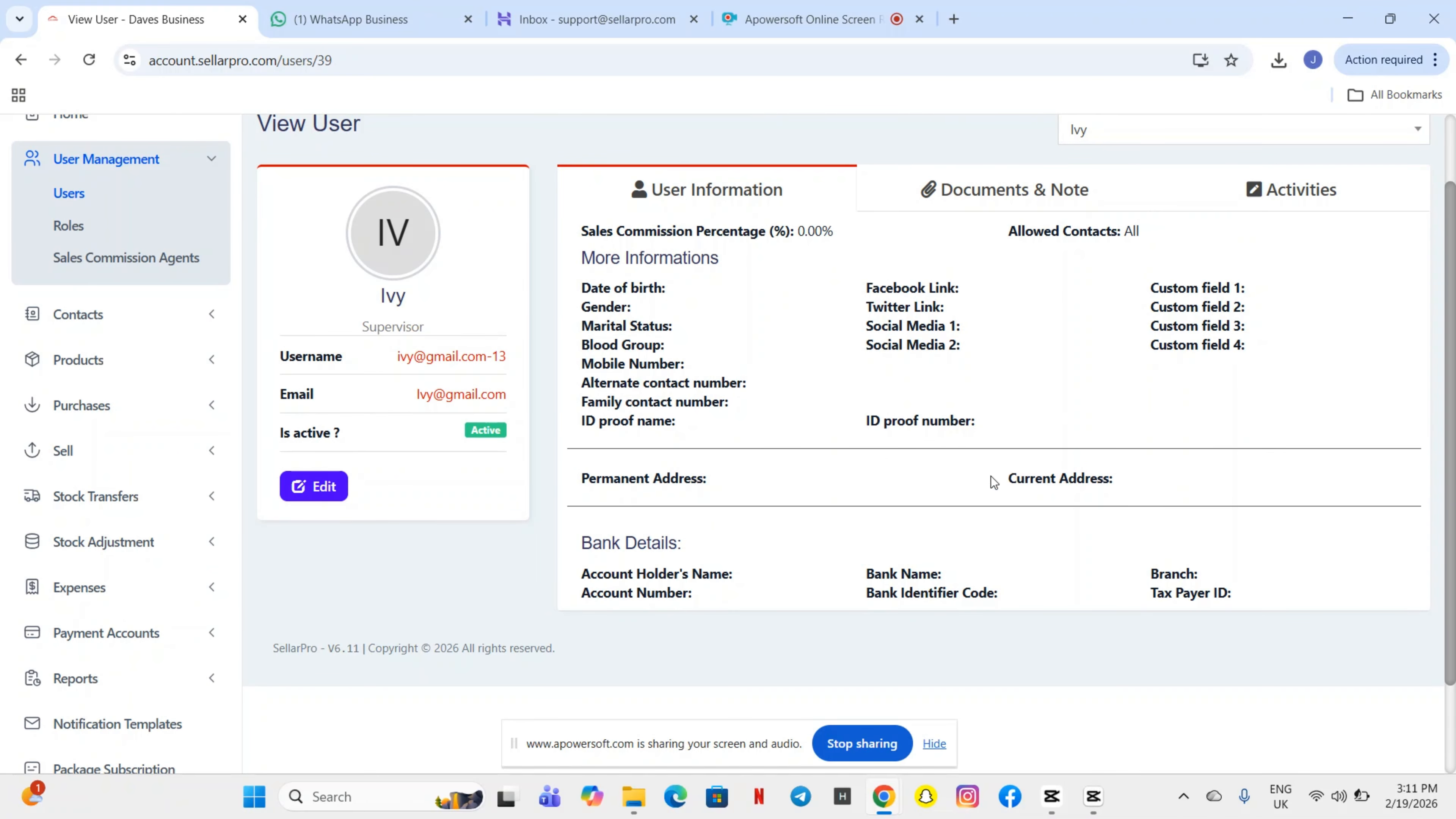
pyautogui.click(1293, 196)
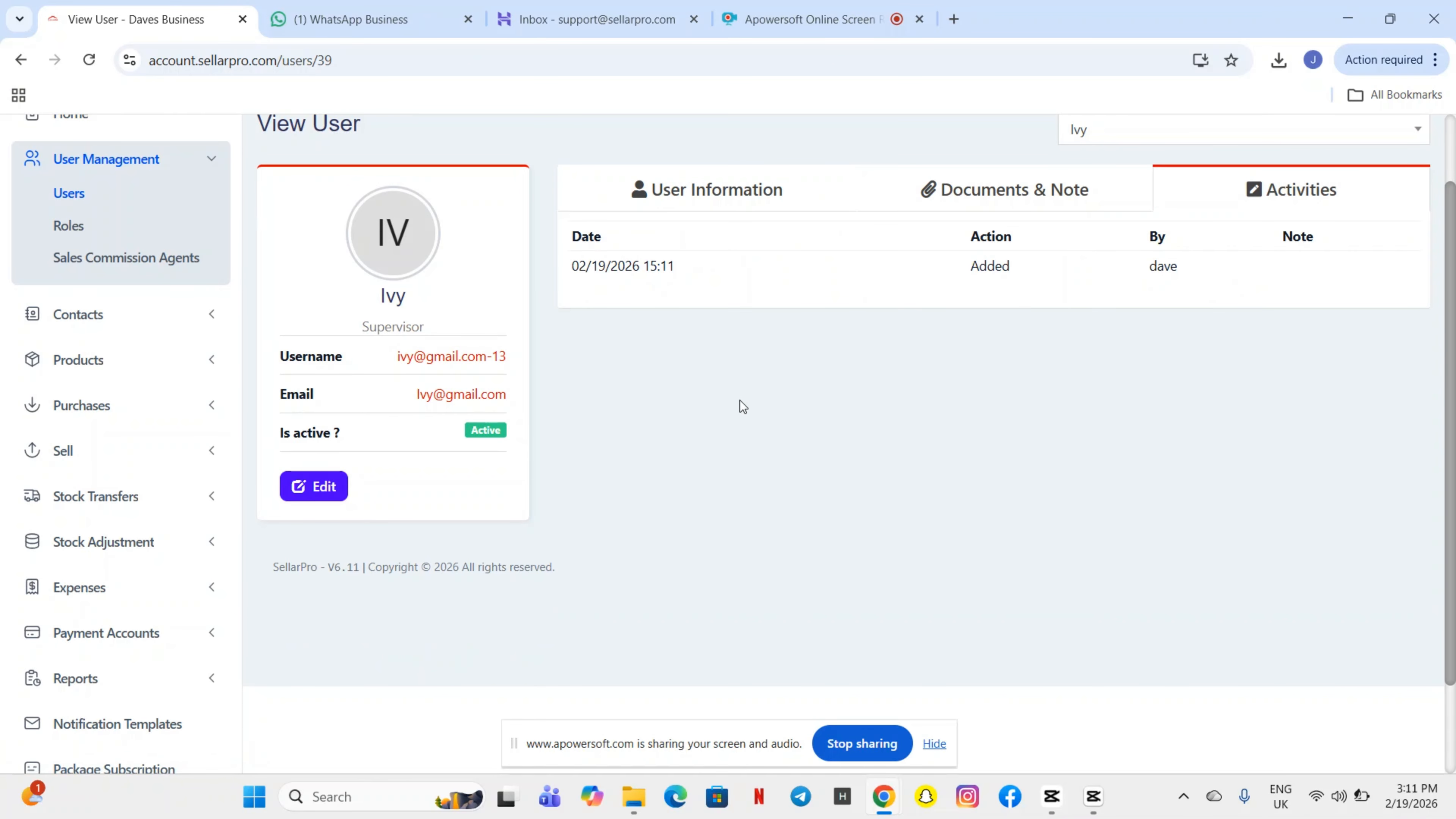
pyautogui.scroll(2, 762, 330)
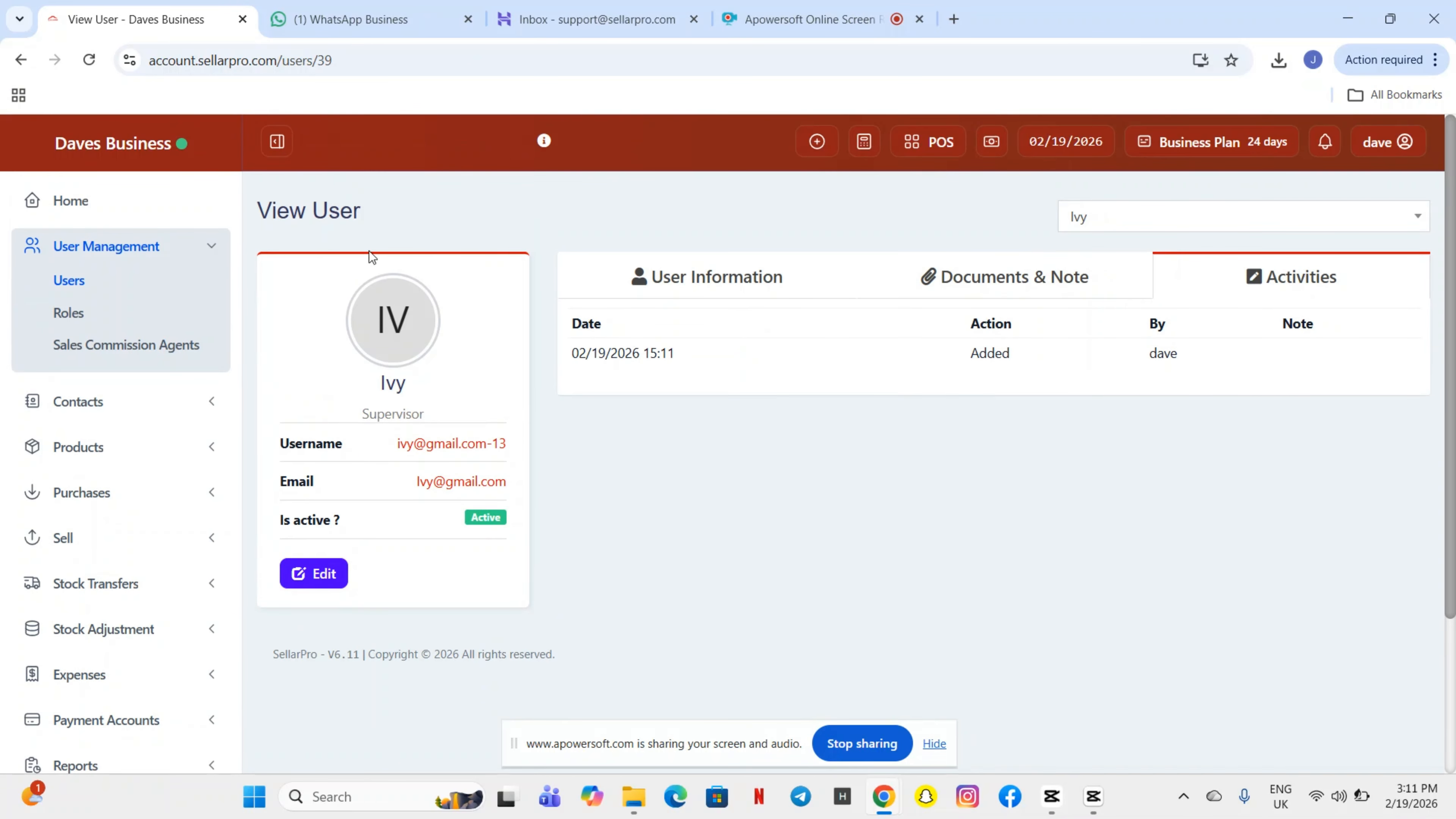
pyautogui.click(20, 63)
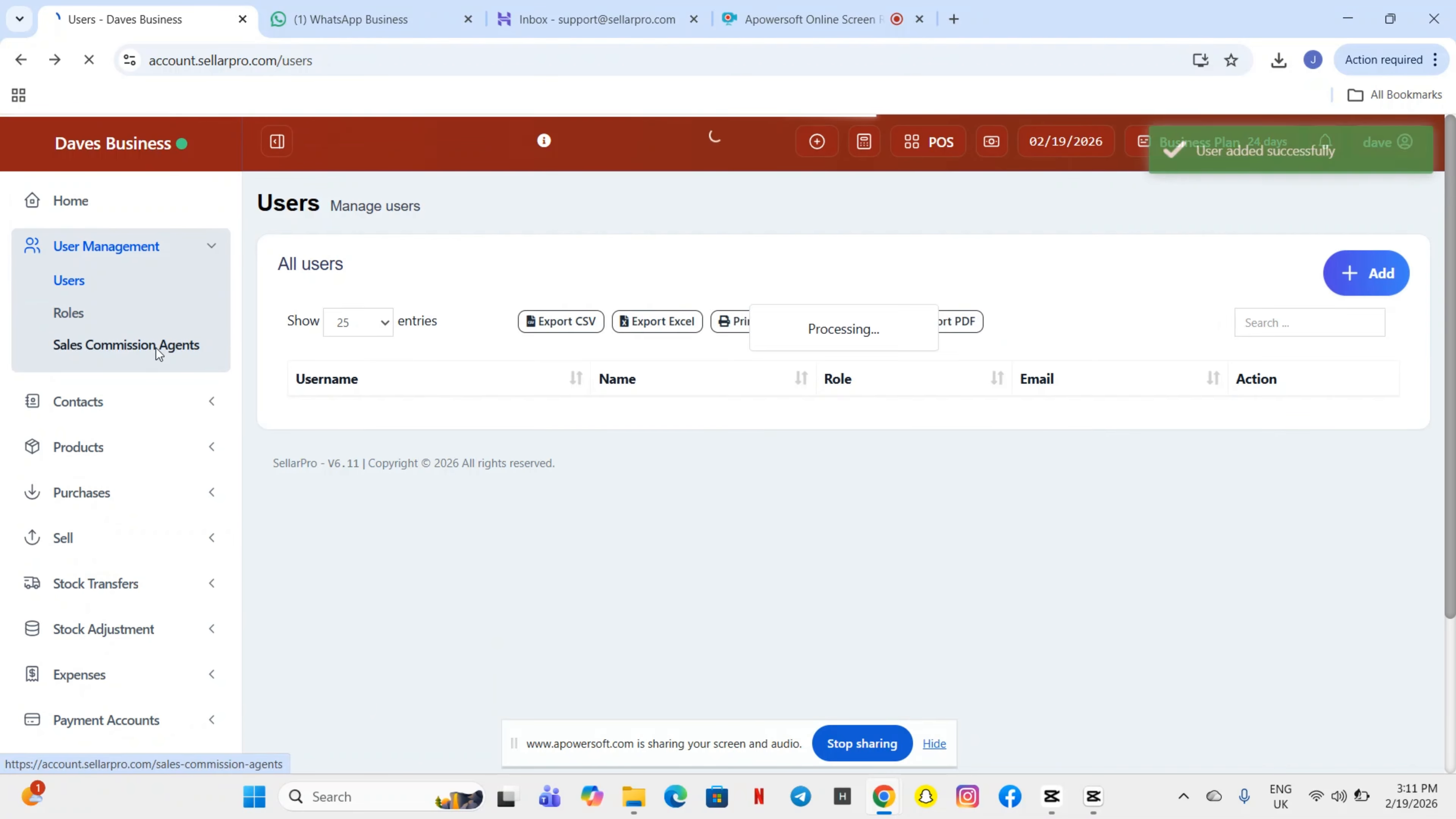
pyautogui.click(156, 348)
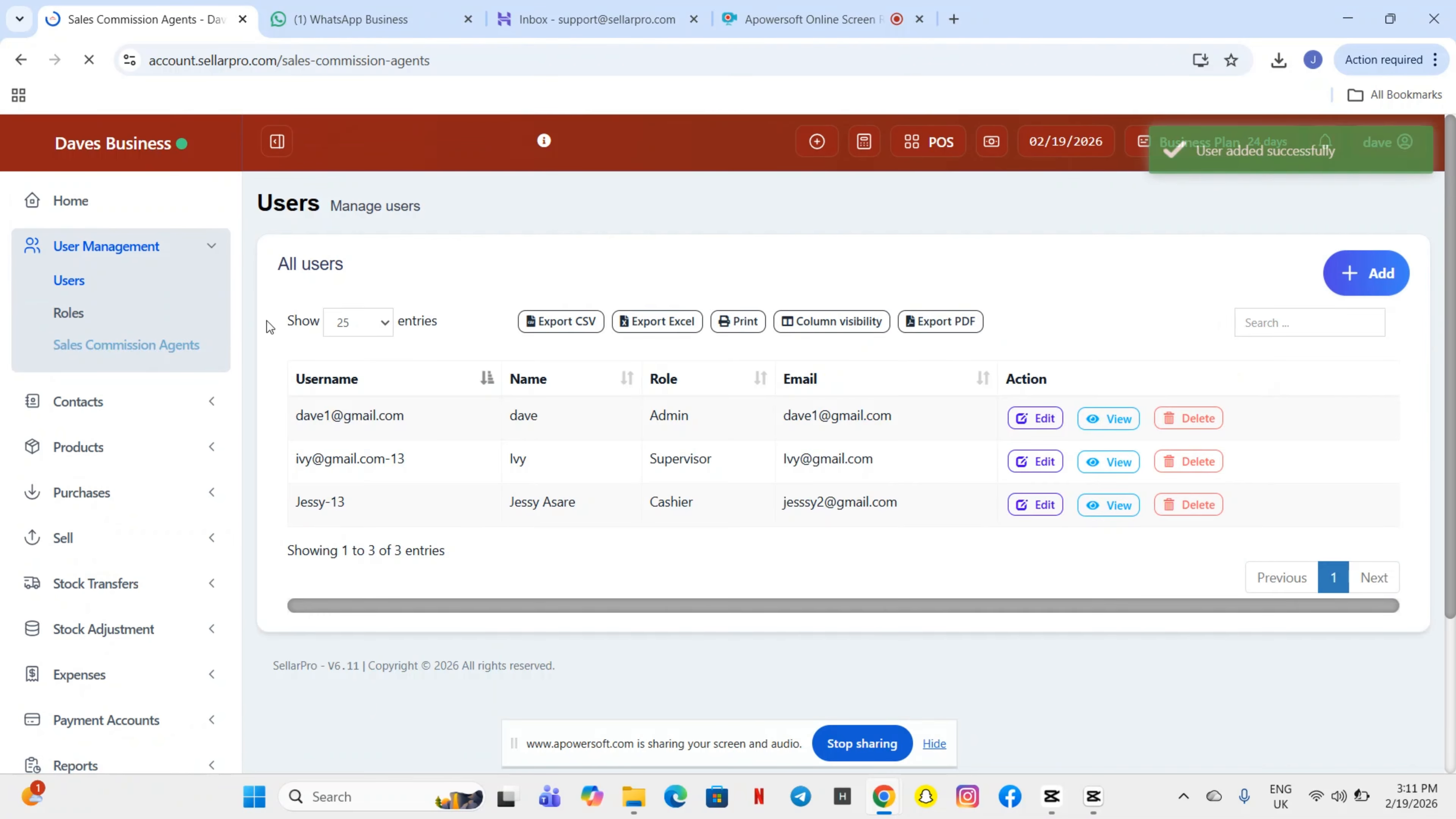